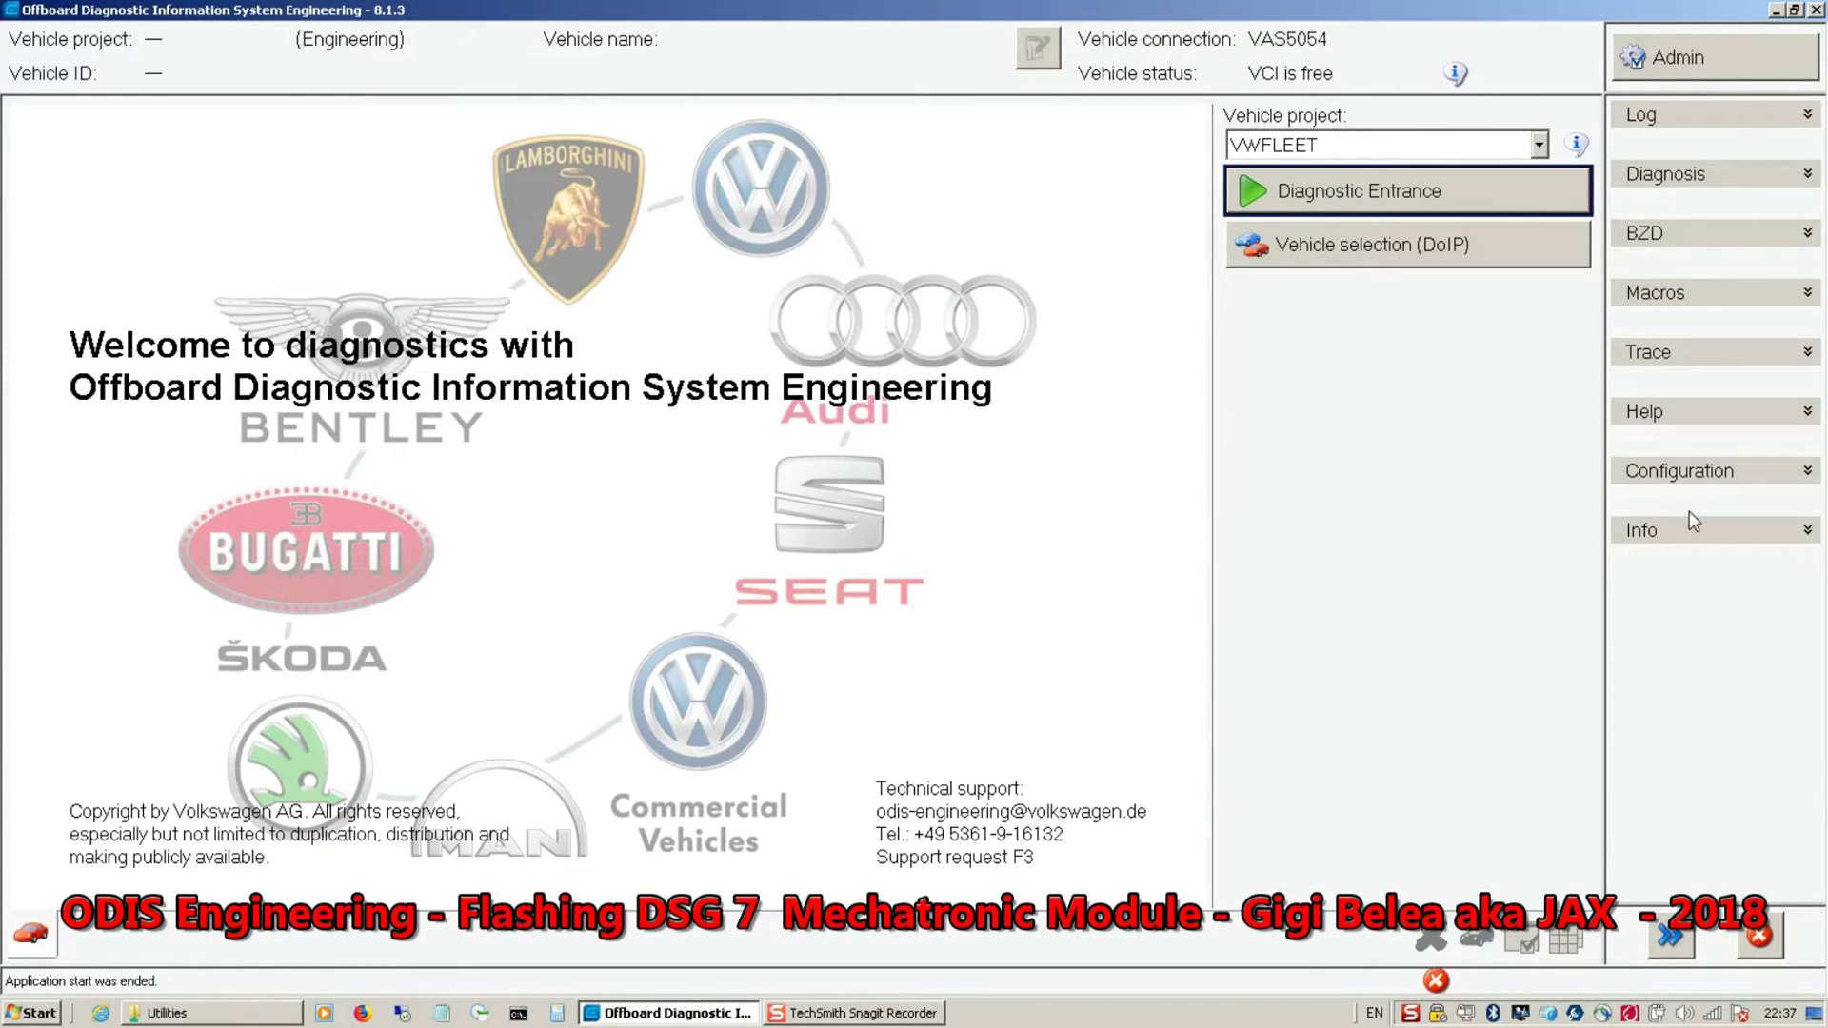
Review Flashing (Engineering): EXPECTED-IDENTS filtering and version control off, KWP baud rate from container.
{"action": "left_click", "coordinate": [1691, 473]}
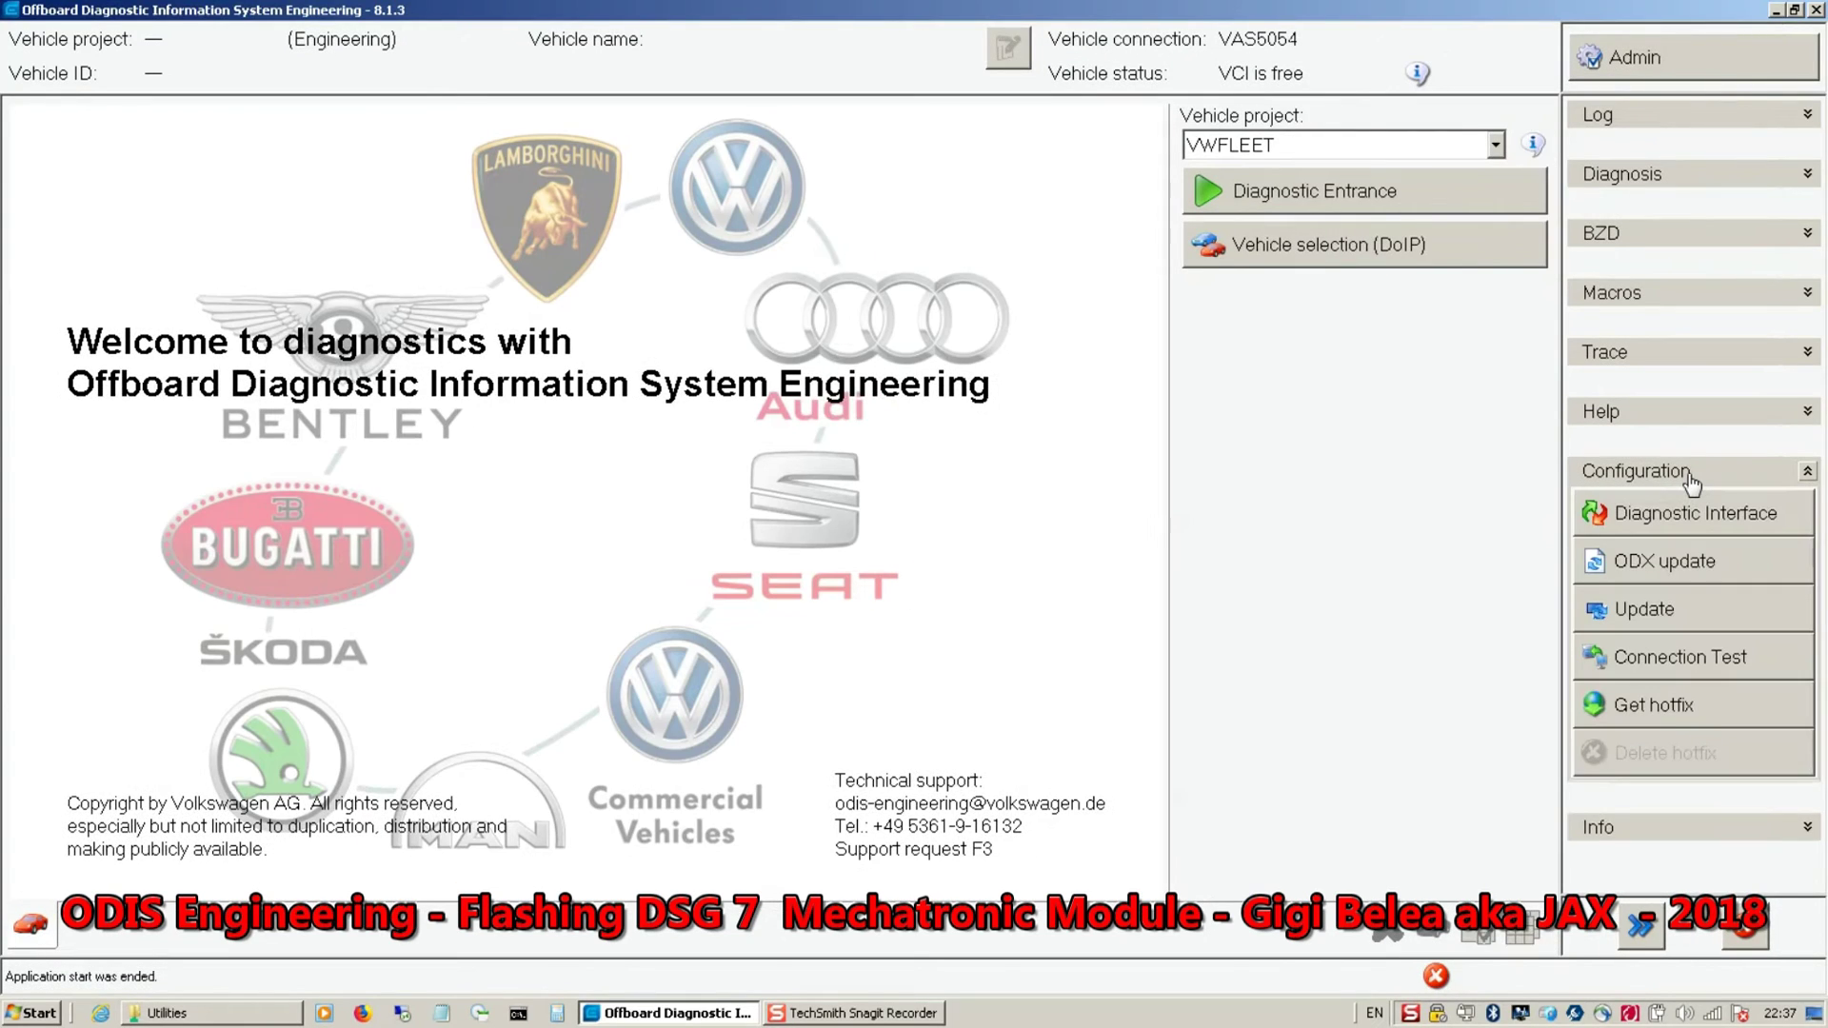
{"action": "left_click", "coordinate": [1650, 64]}
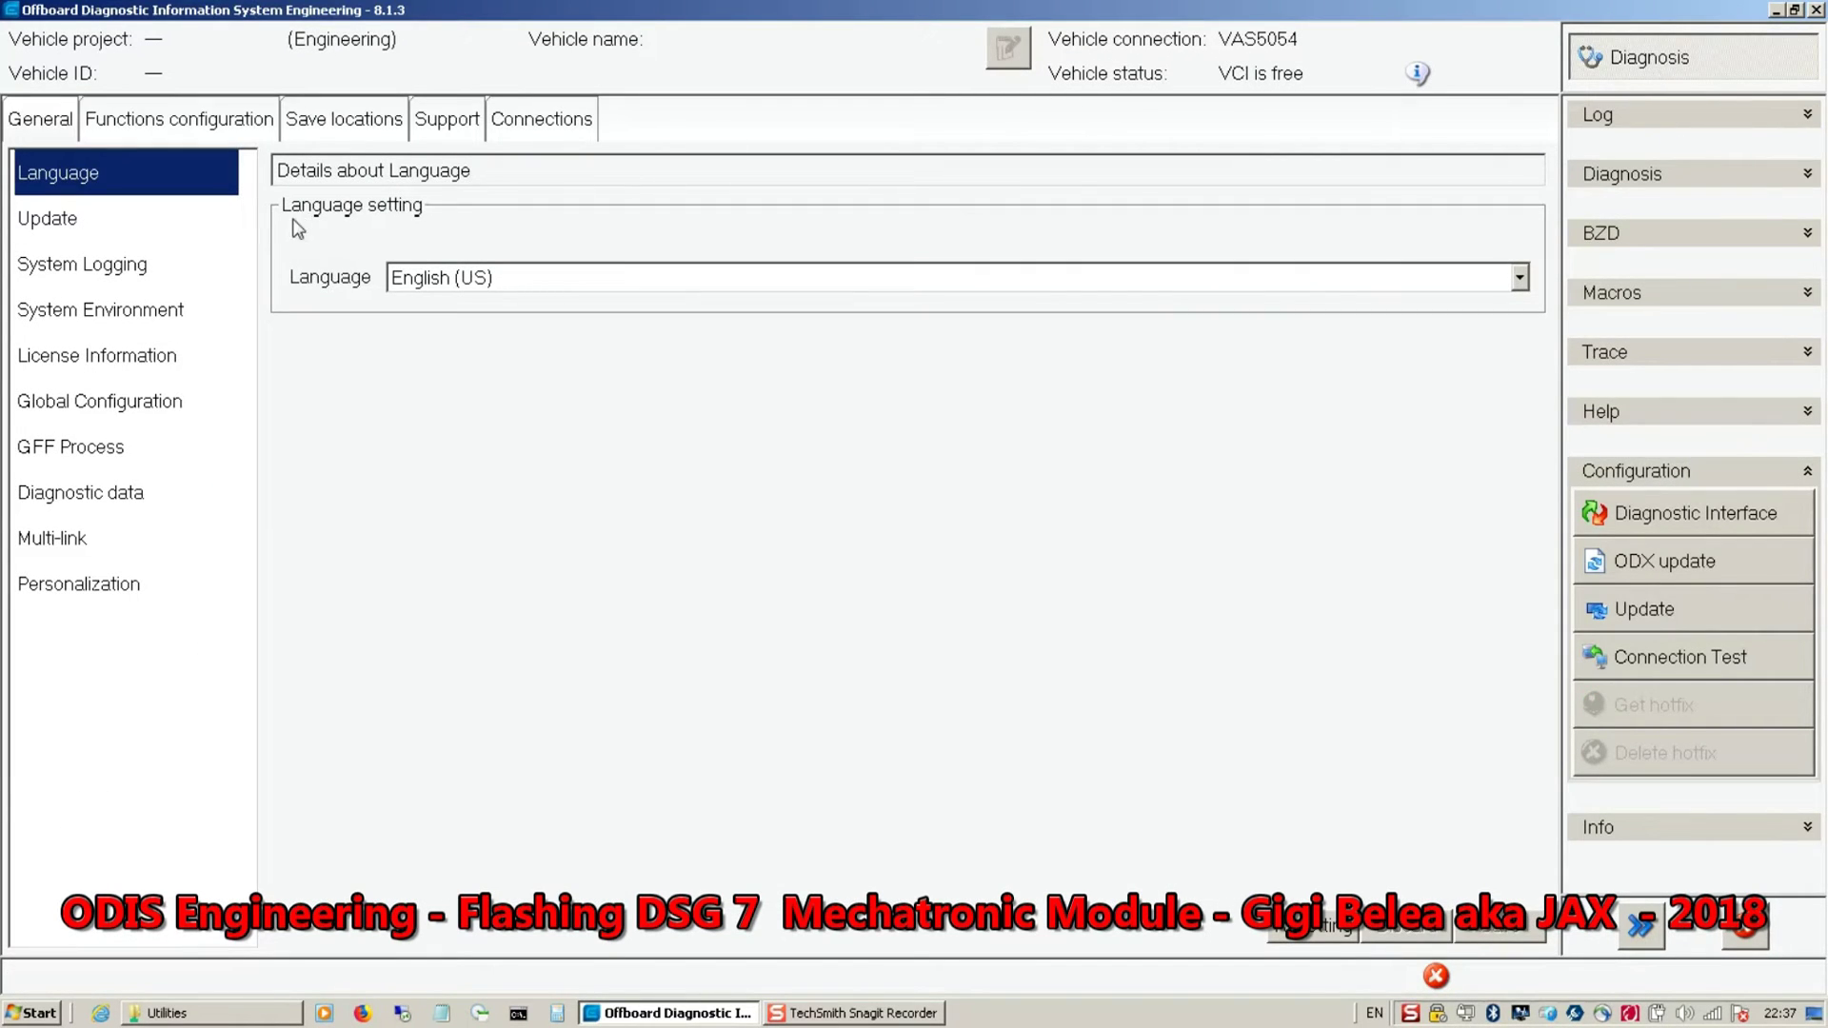
{"action": "left_click", "coordinate": [213, 121]}
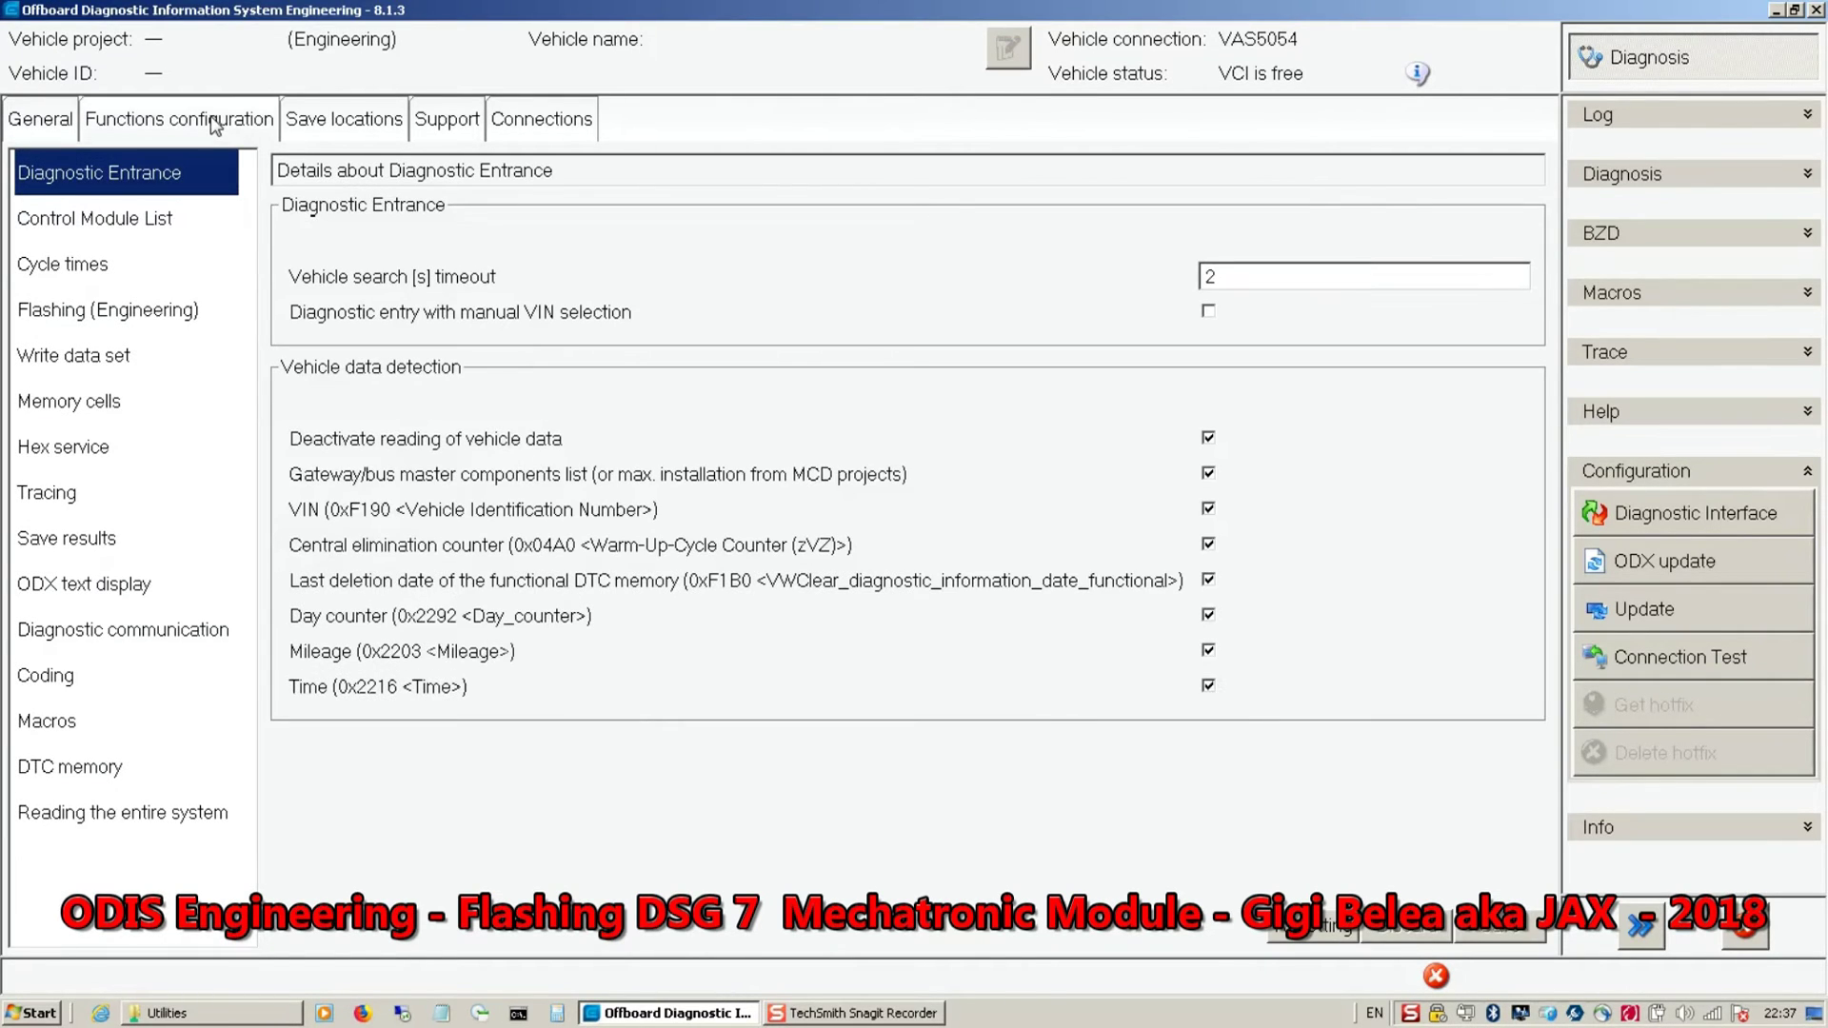
{"action": "left_click", "coordinate": [128, 319]}
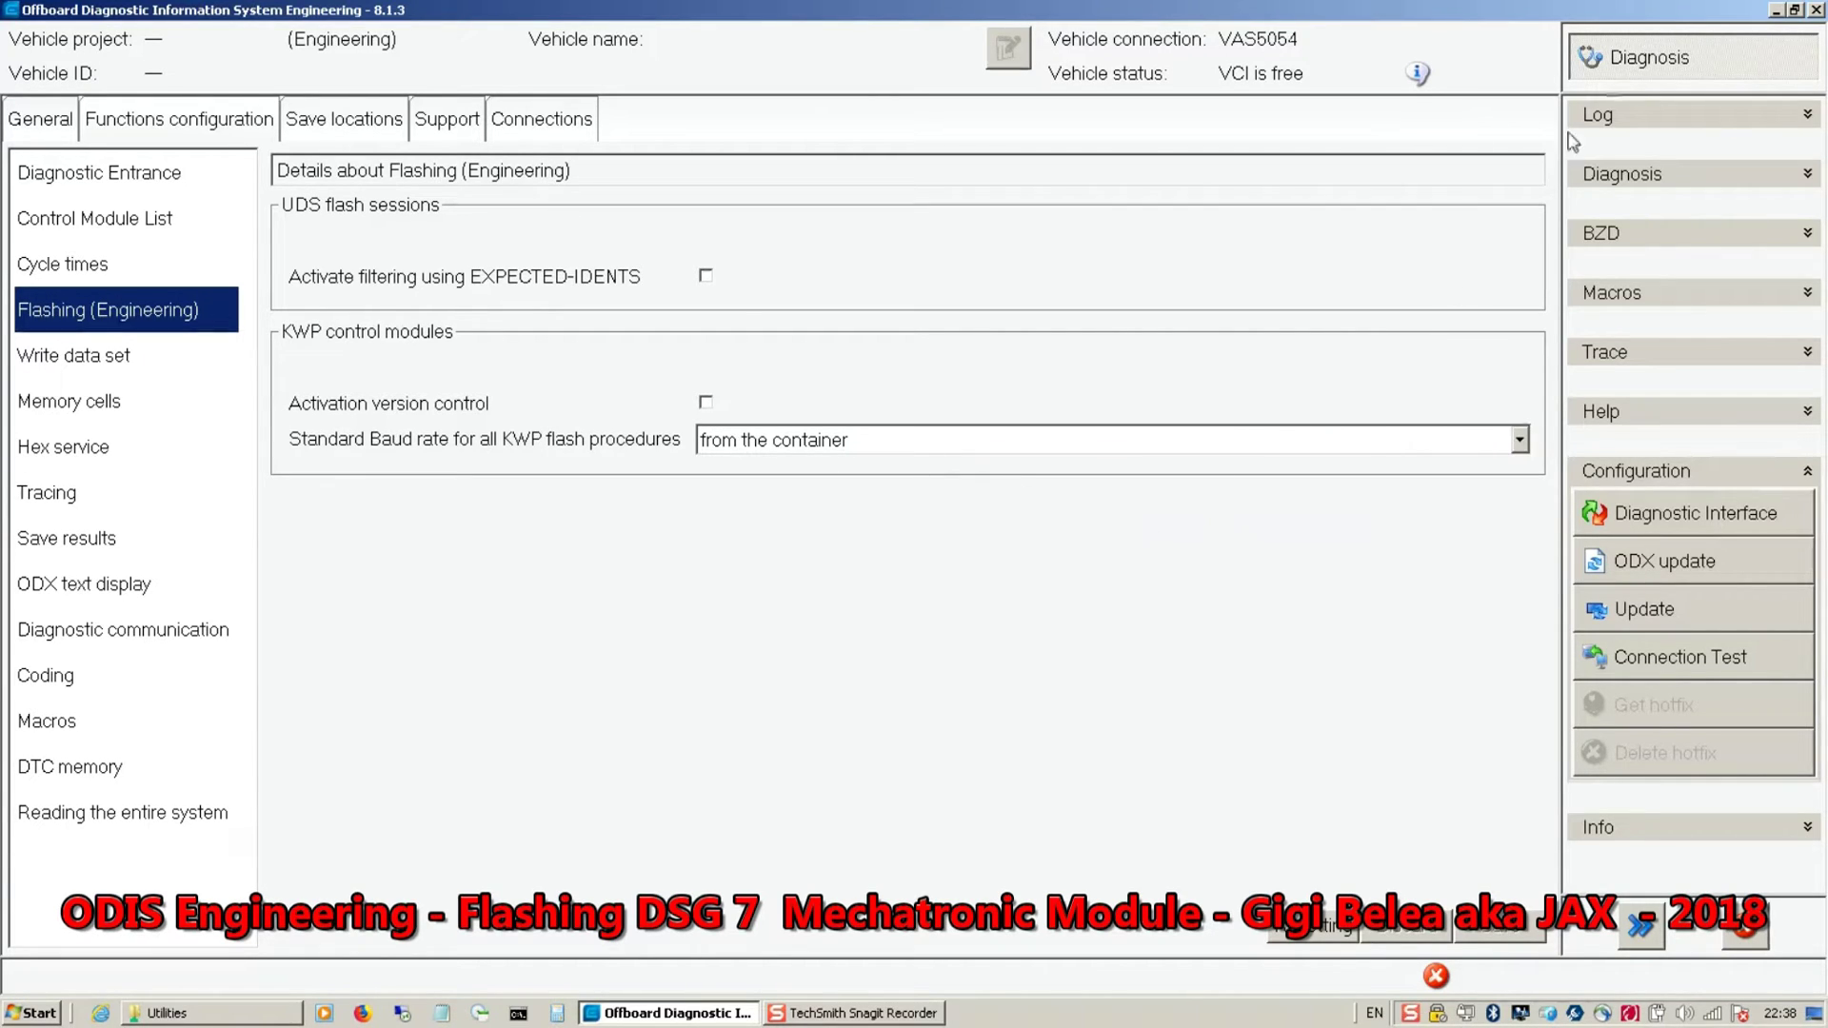
{"action": "left_click", "coordinate": [1638, 59]}
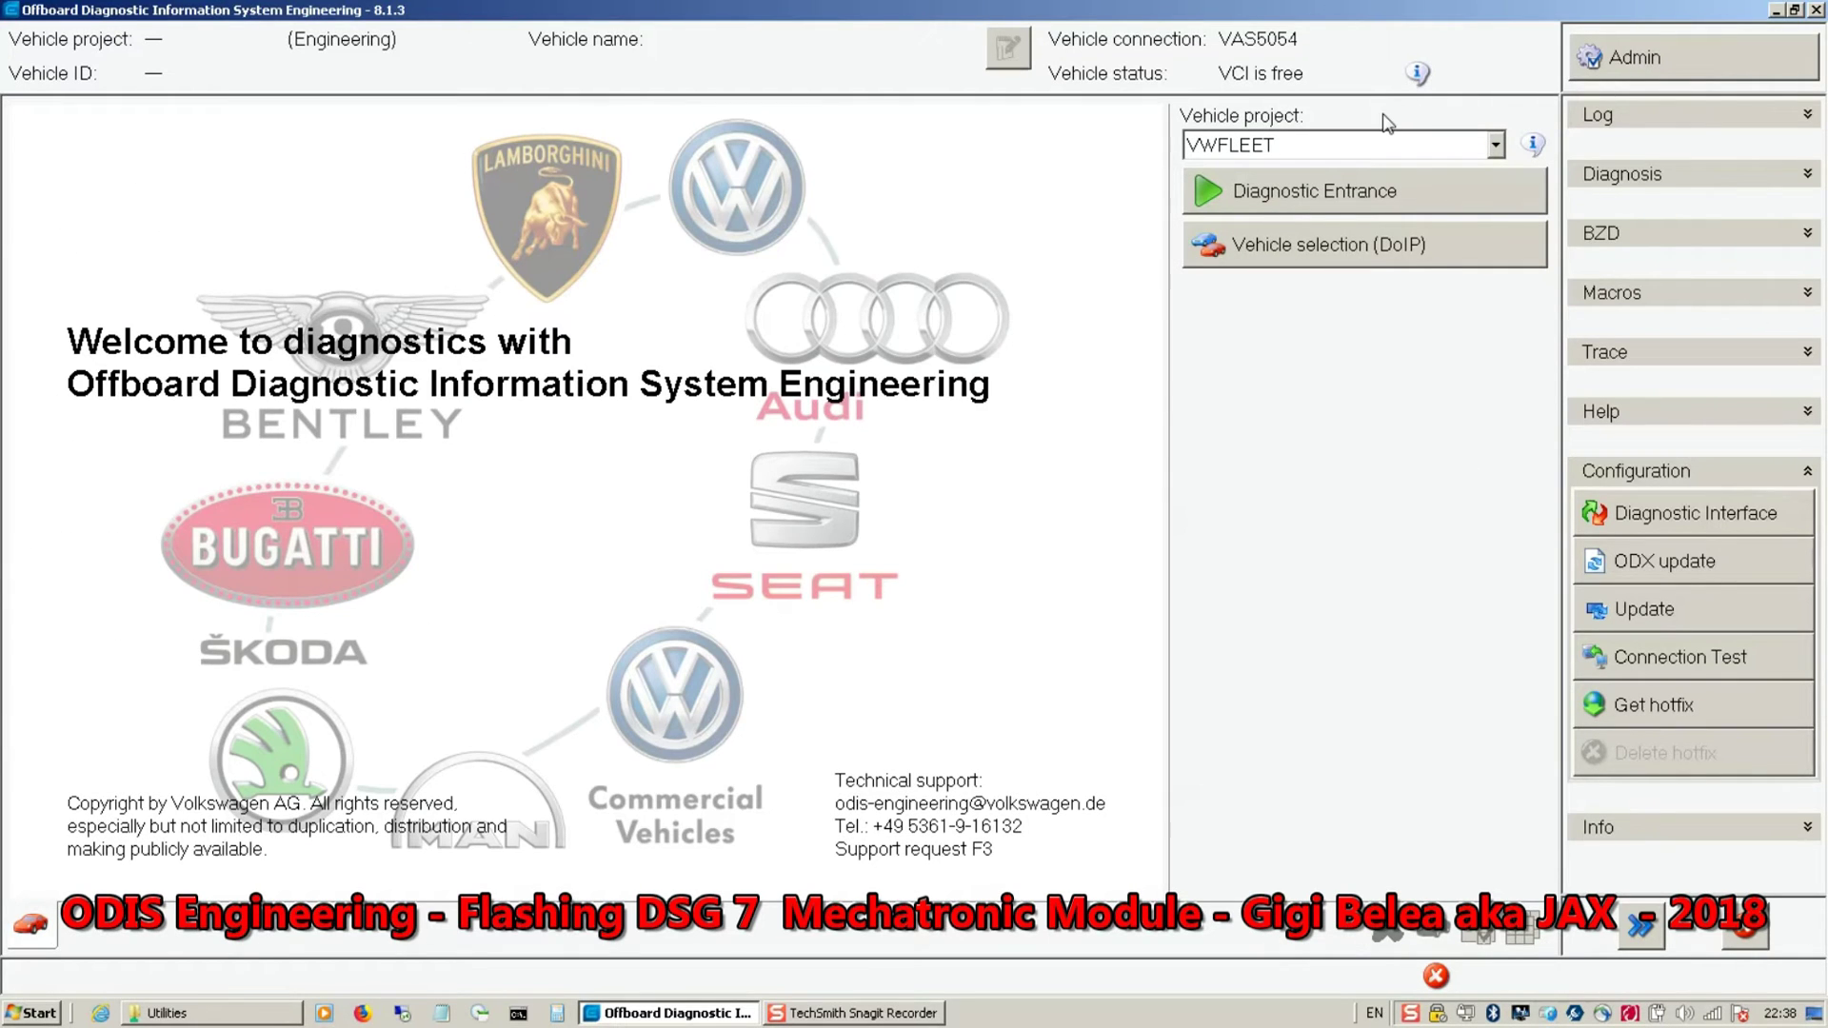
Start diagnostics with vehicle project VWFLEET and choose the 042 Flash function.
{"action": "left_click", "coordinate": [1249, 145]}
{"action": "left_click", "coordinate": [1247, 150]}
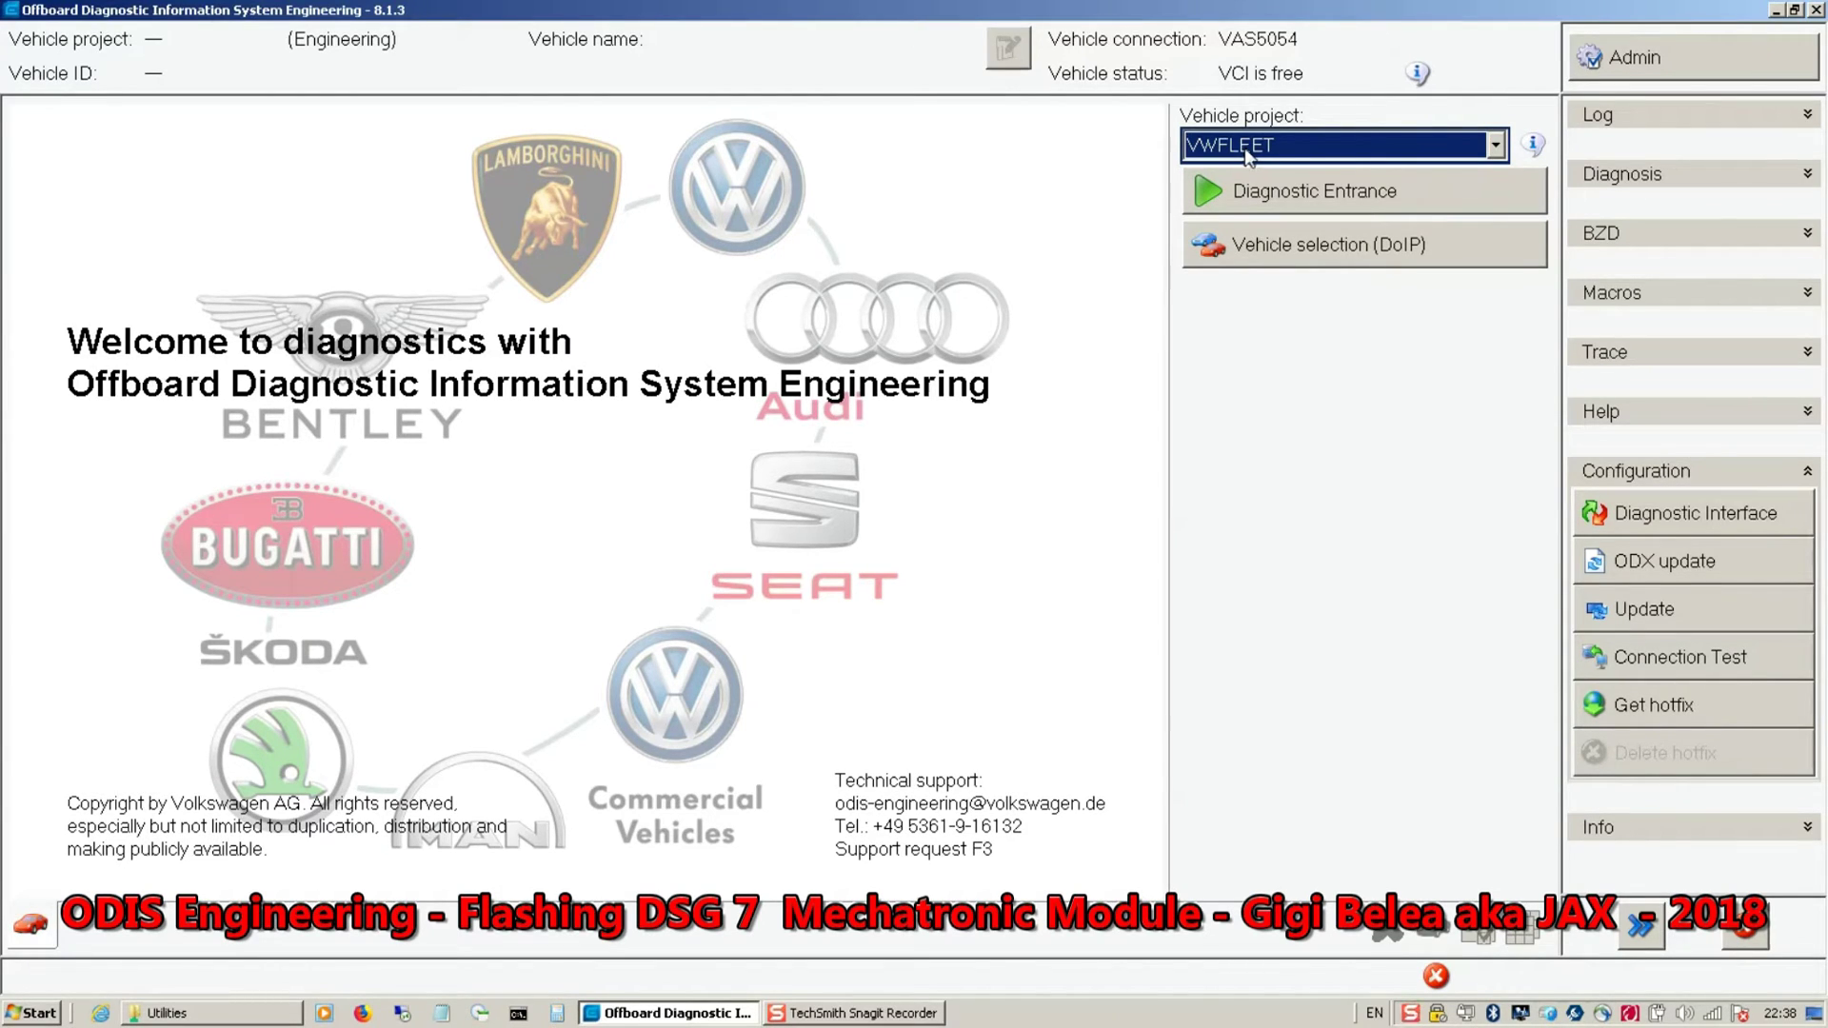
{"action": "left_click", "coordinate": [1242, 194]}
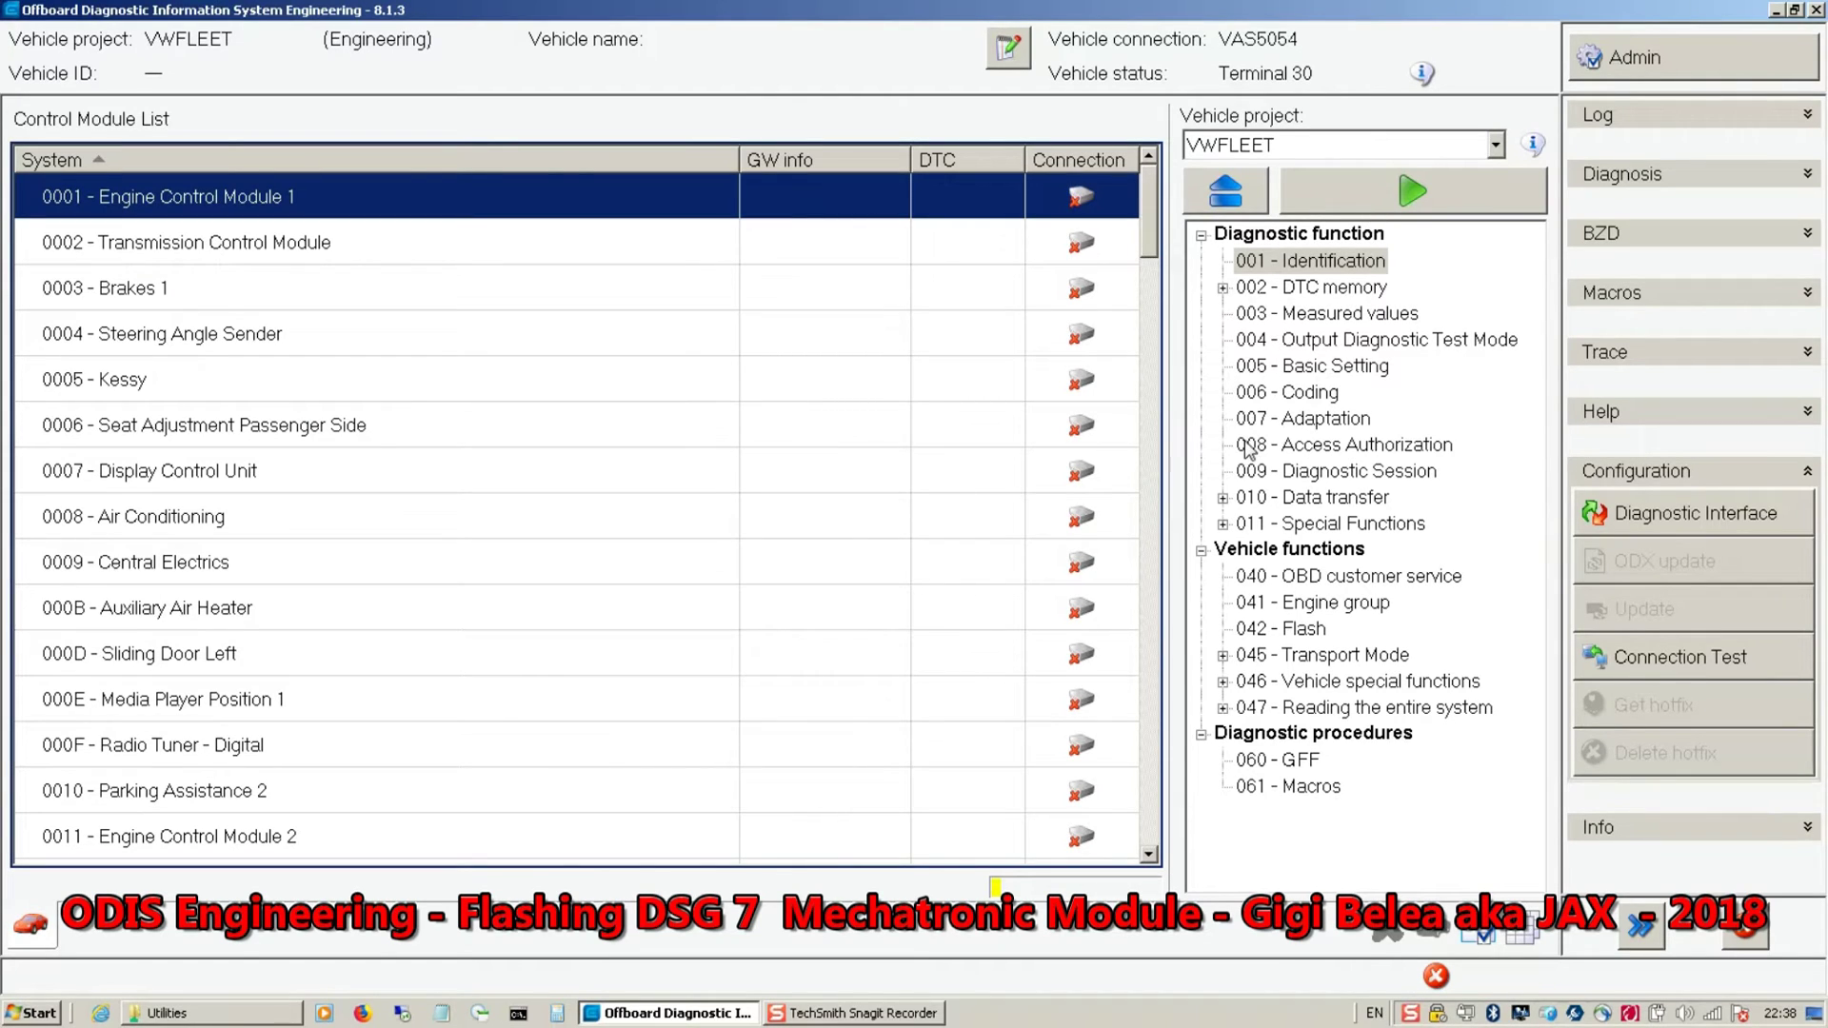
{"action": "left_click", "coordinate": [1297, 632]}
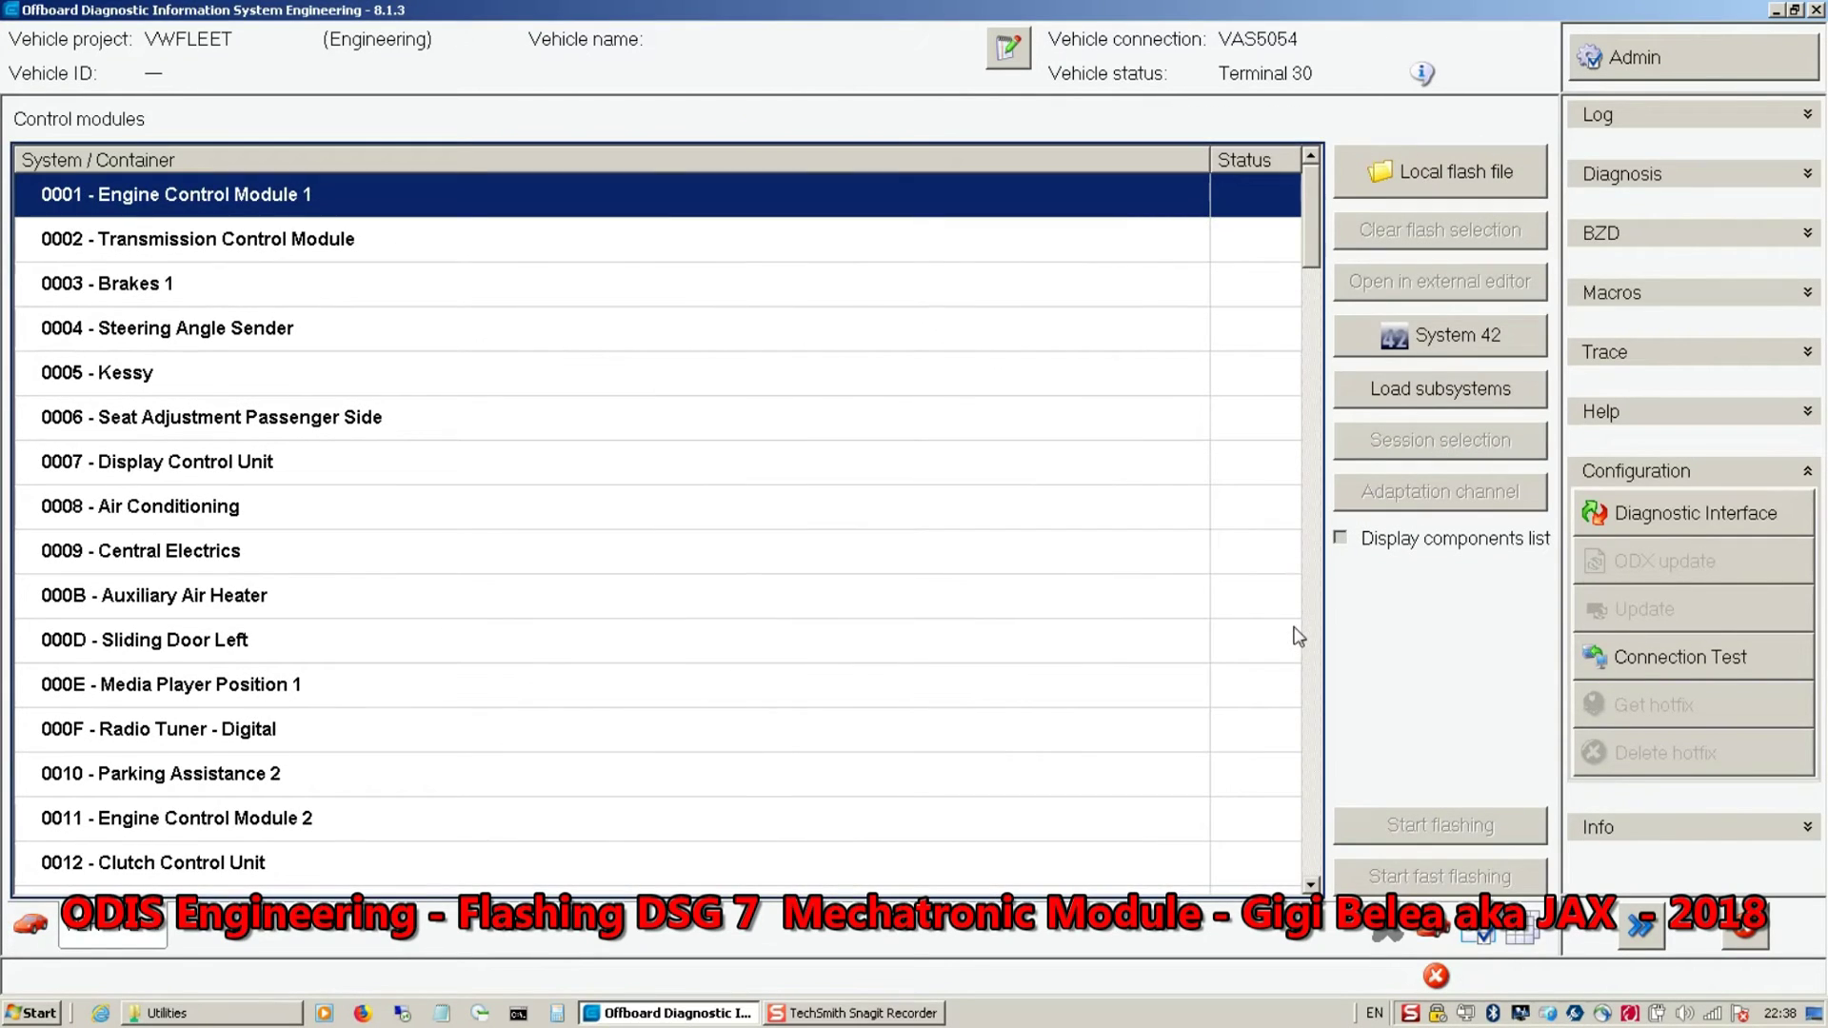
Select the Transmission Control Module and browse its local flash file to \\10.0.0.59\vasflash\difs.
{"action": "left_click", "coordinate": [560, 260]}
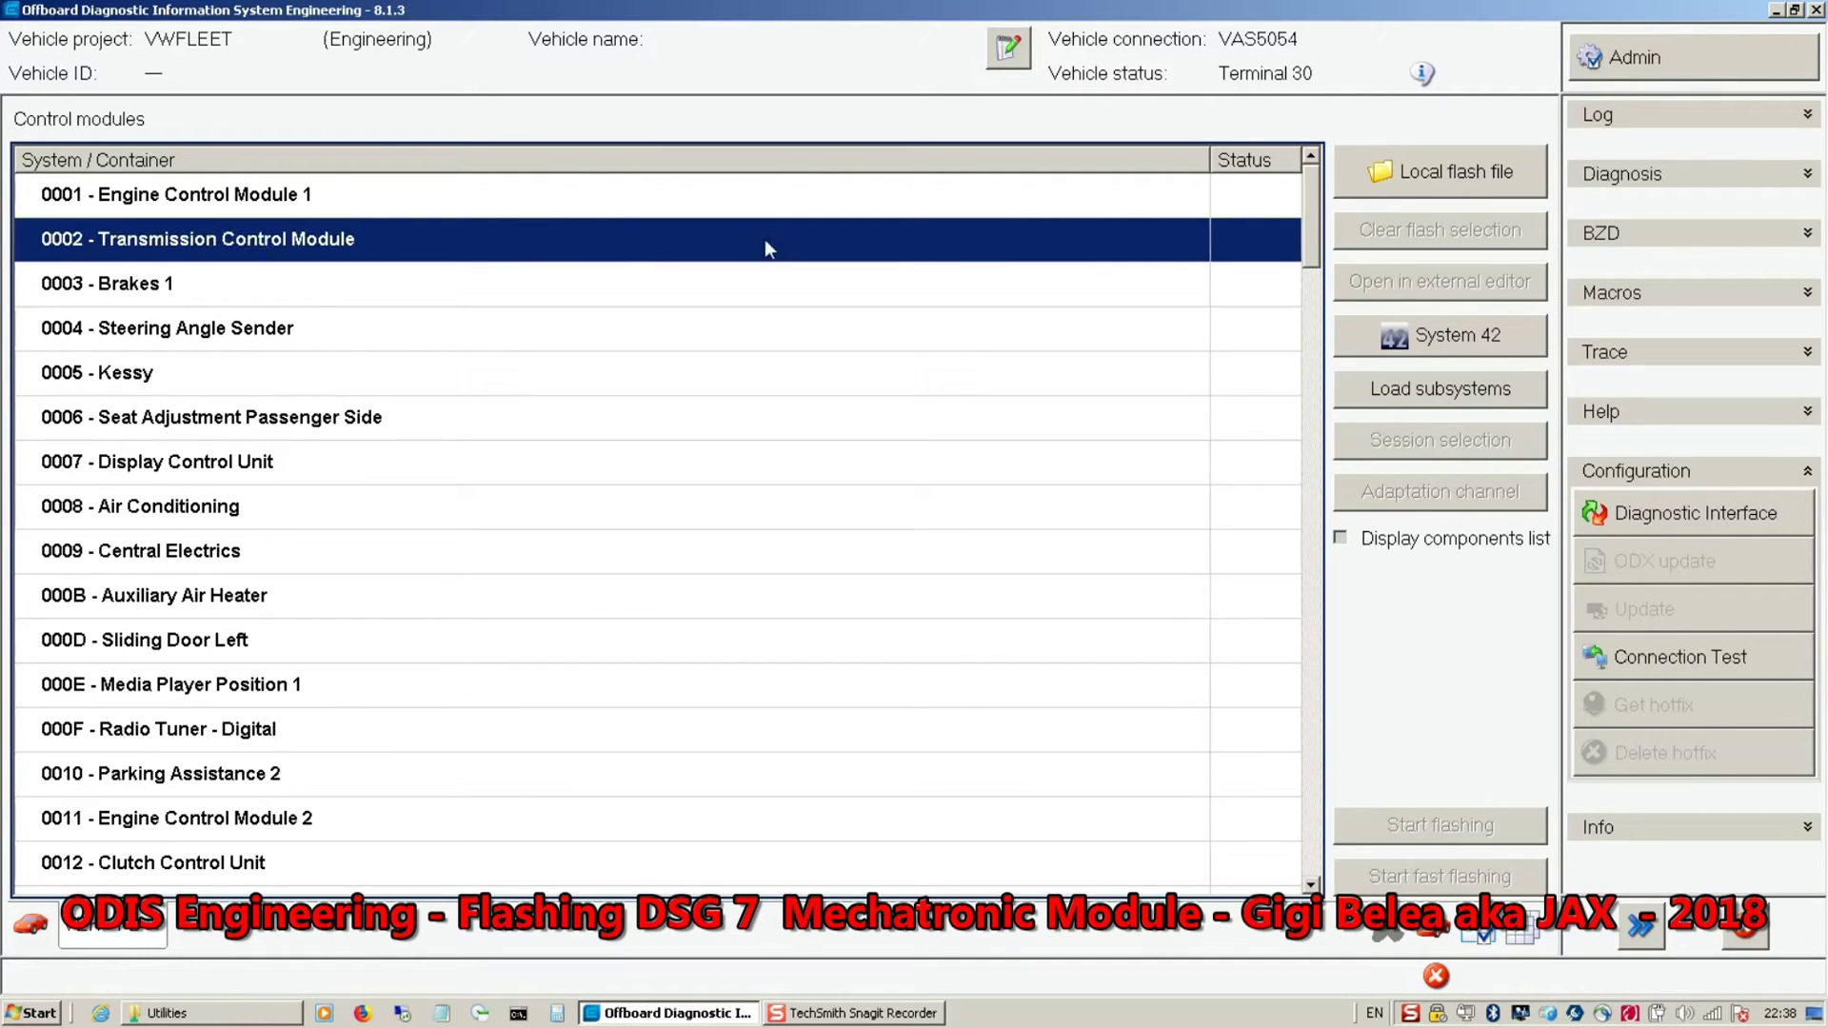
{"action": "left_click", "coordinate": [1401, 179]}
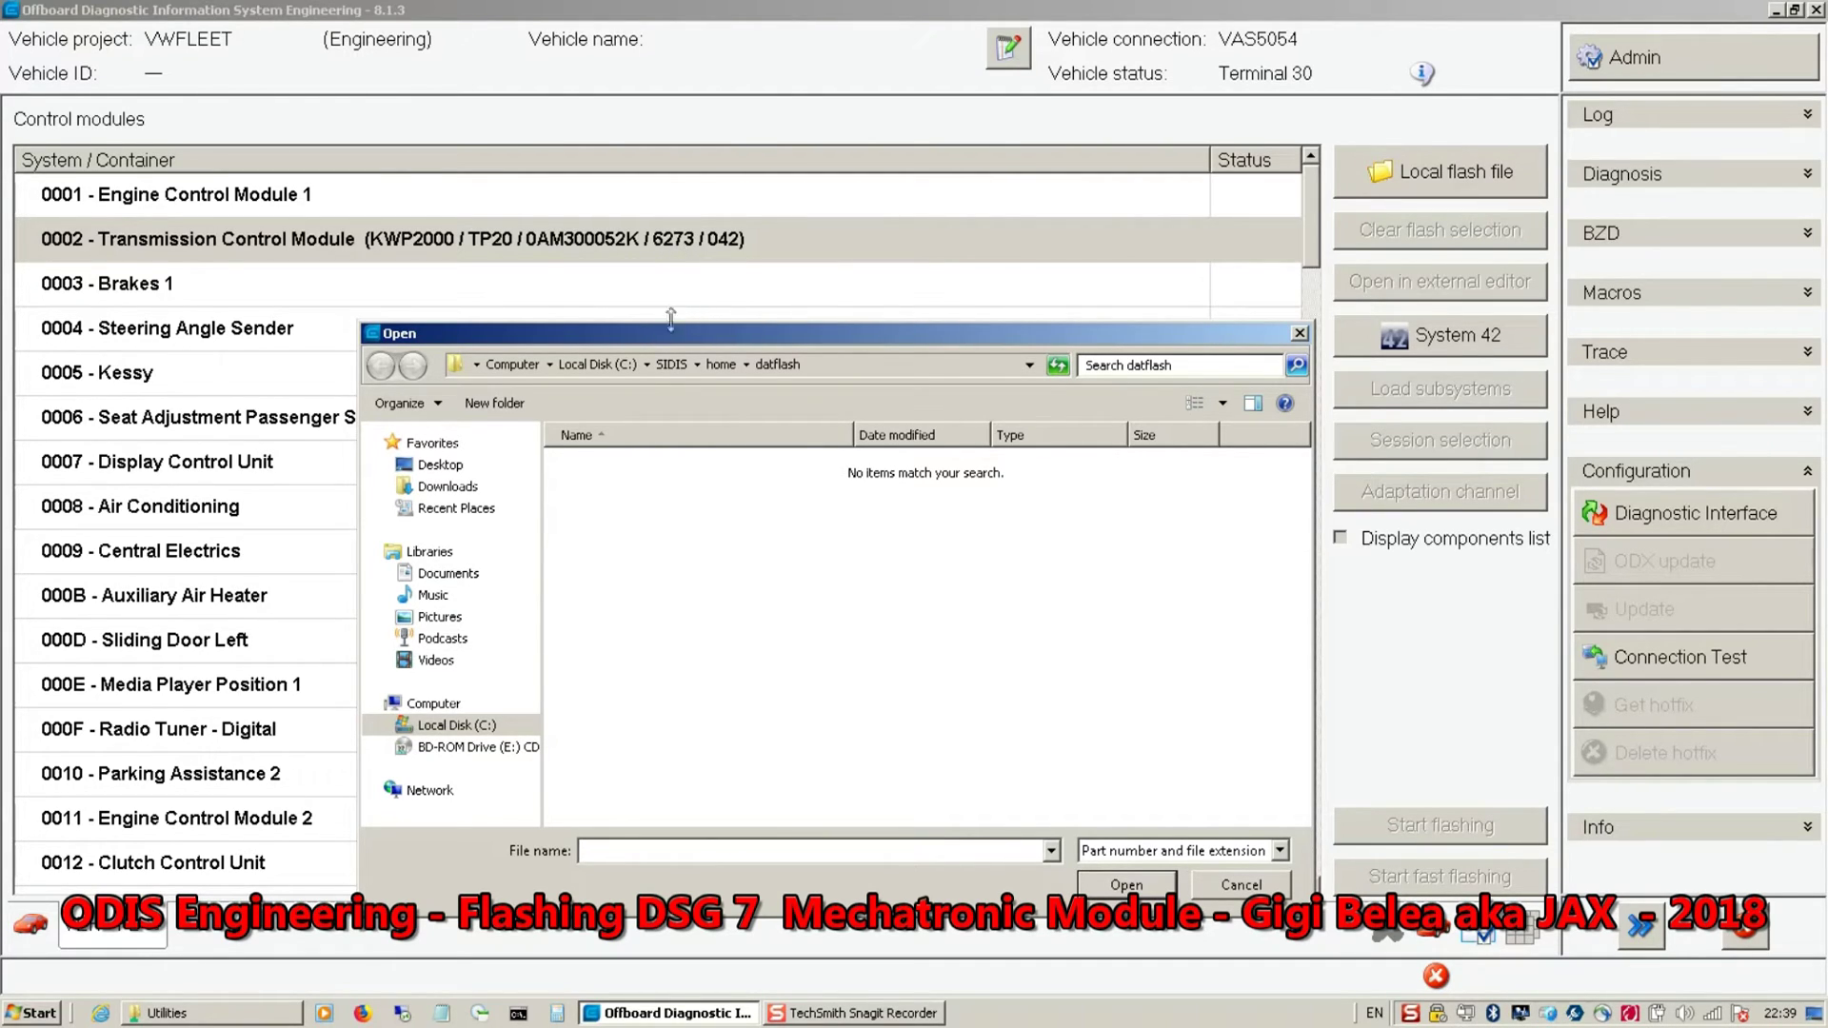
{"action": "type", "text": "\\\\"}
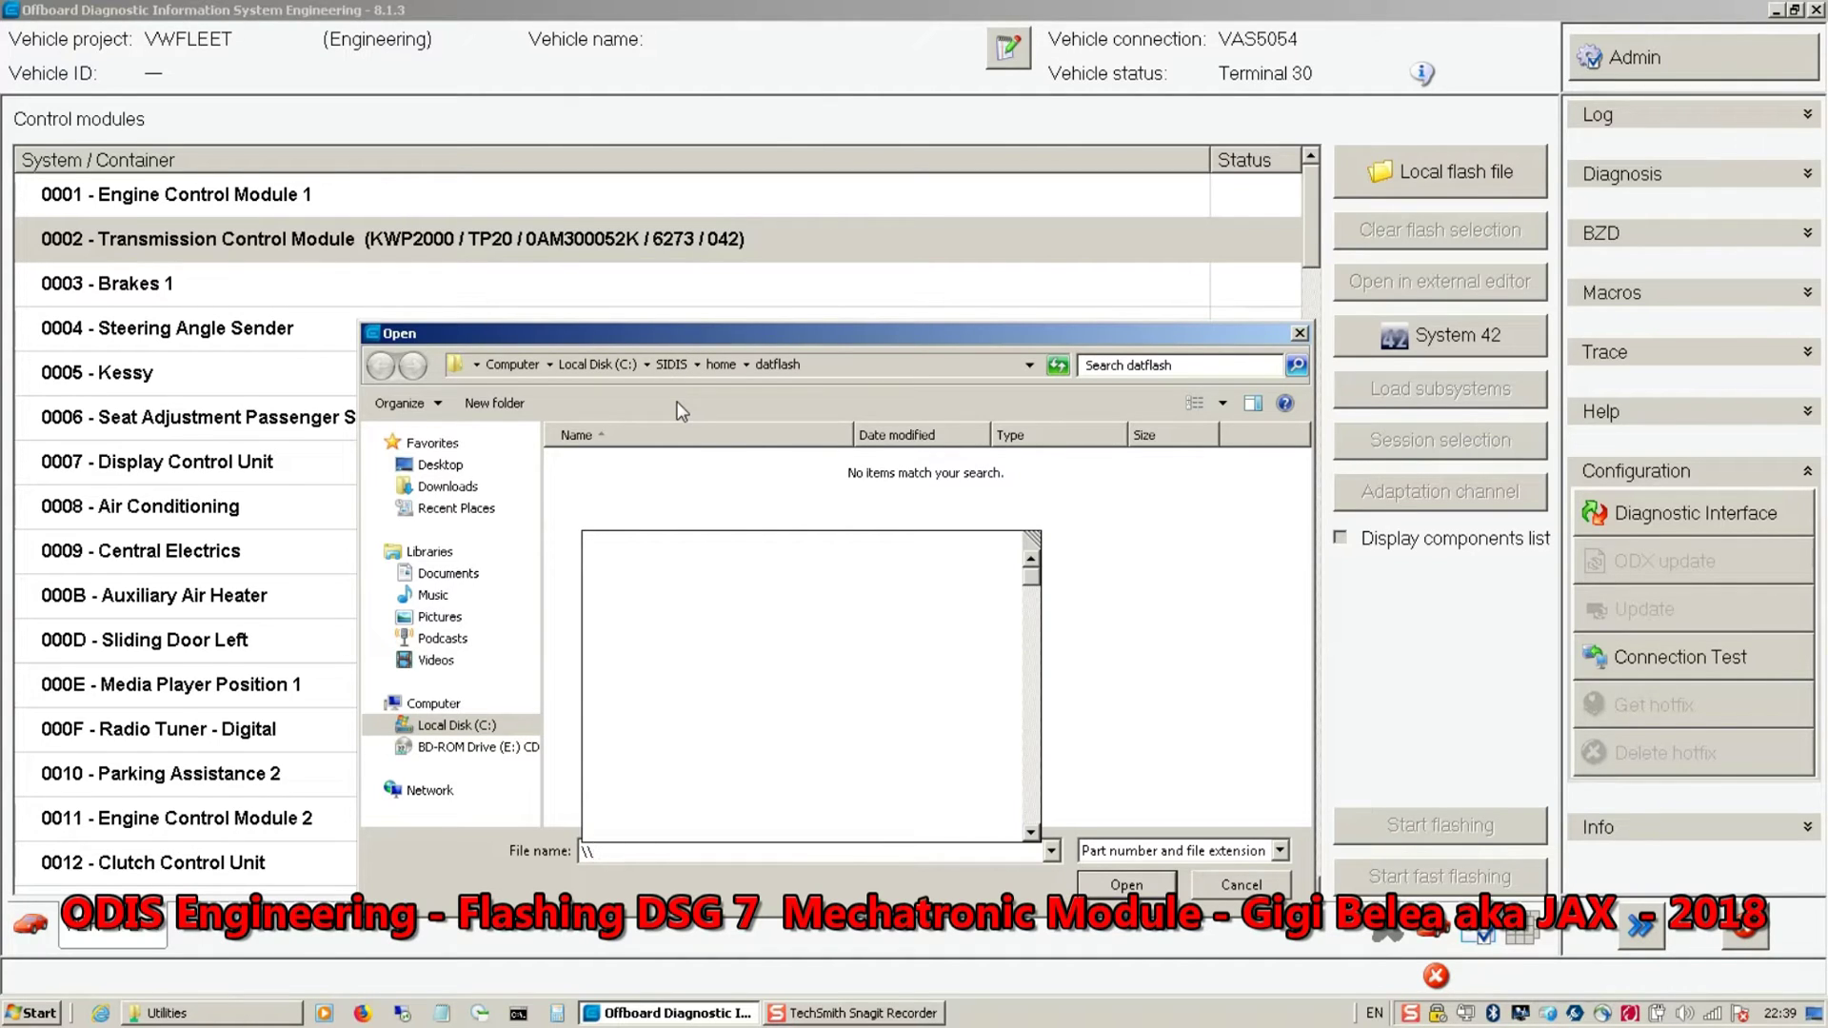
{"action": "type", "text": "10."}
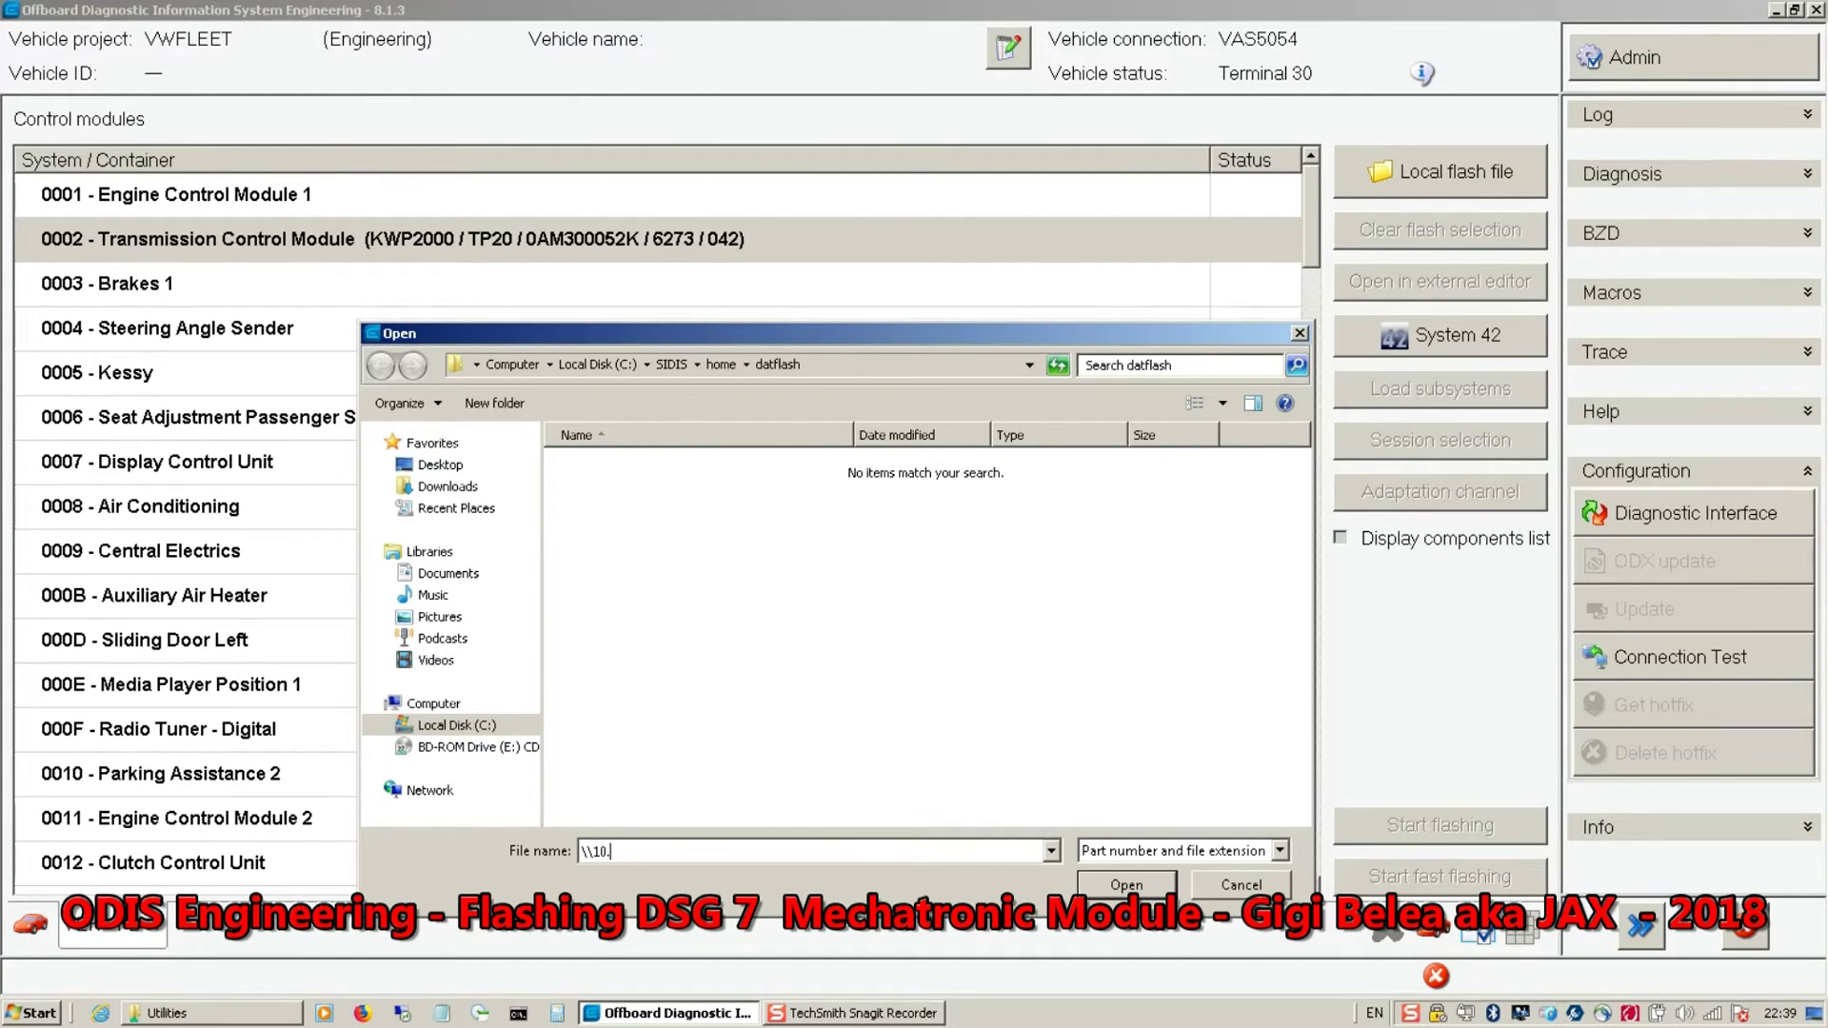
{"action": "type", "text": "0.0.59\\vasflash\\difs"}
{"action": "key", "text": "Return"}
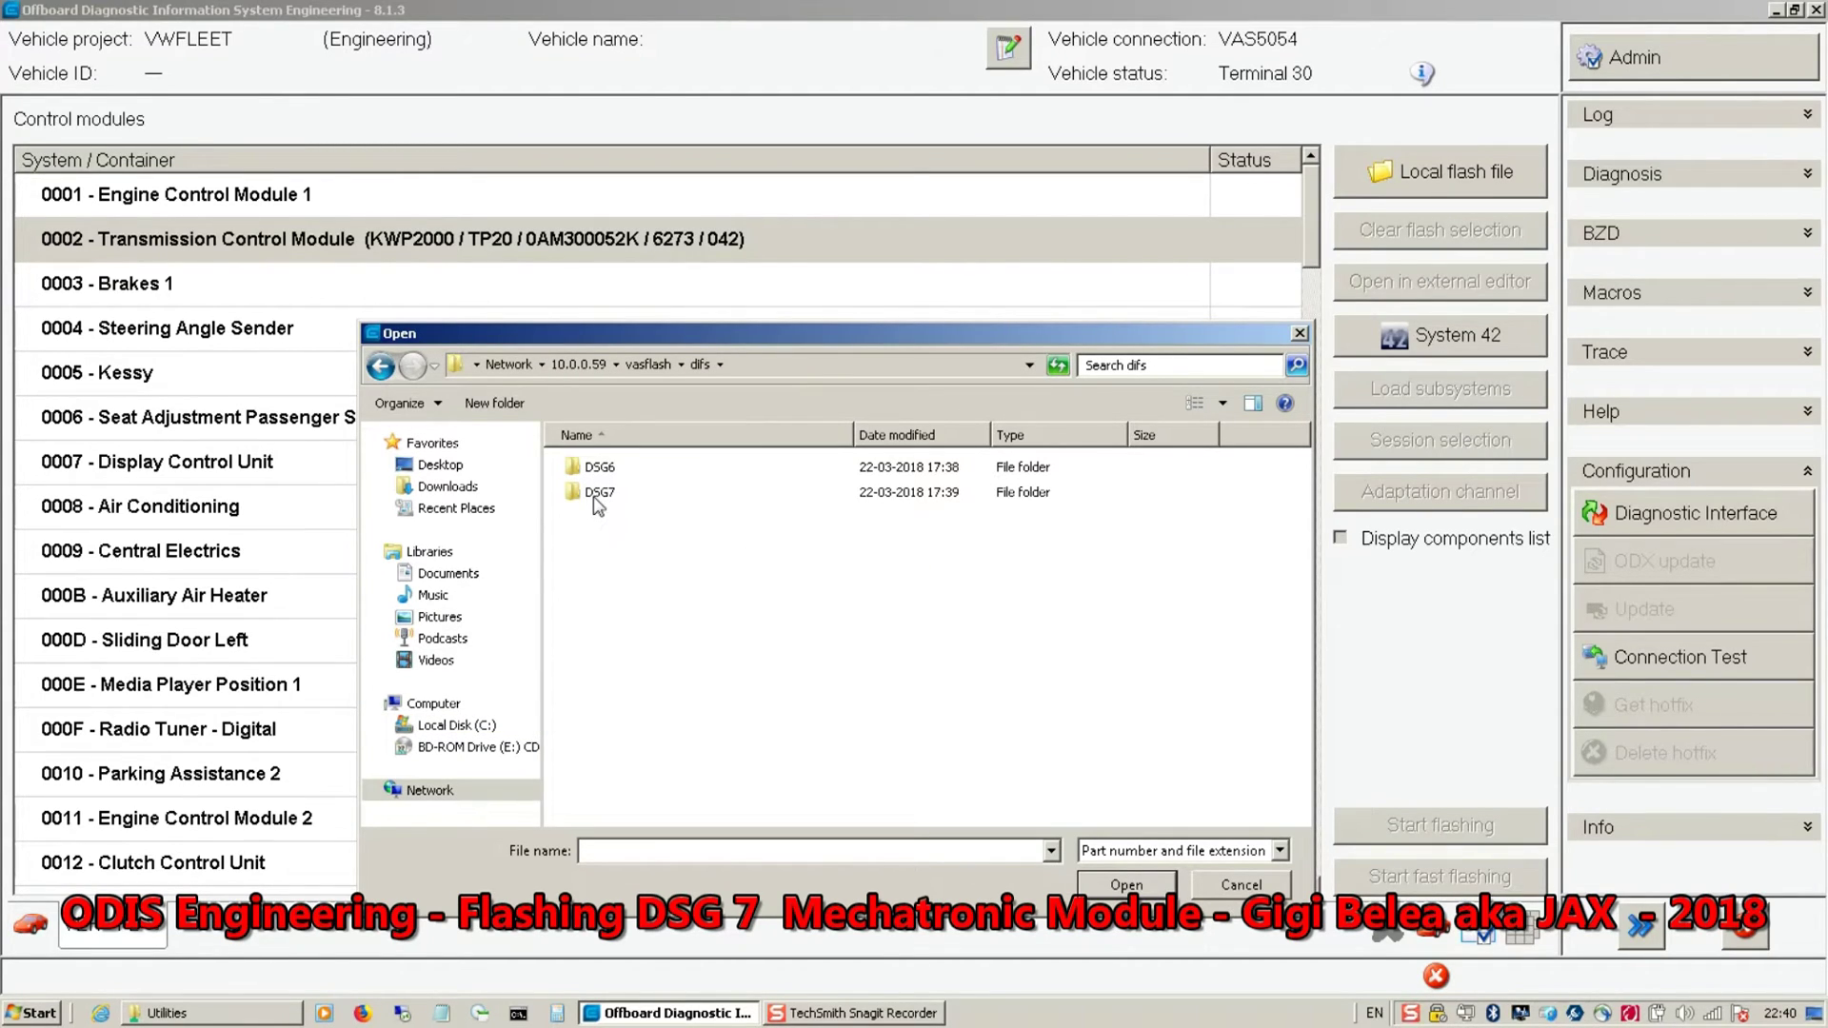
Load v069AS110AM___getriebe_DSG_OIAS_sw.sgo from DSG7 via the KWP filter and start flashing.
{"action": "double_click", "coordinate": [600, 497]}
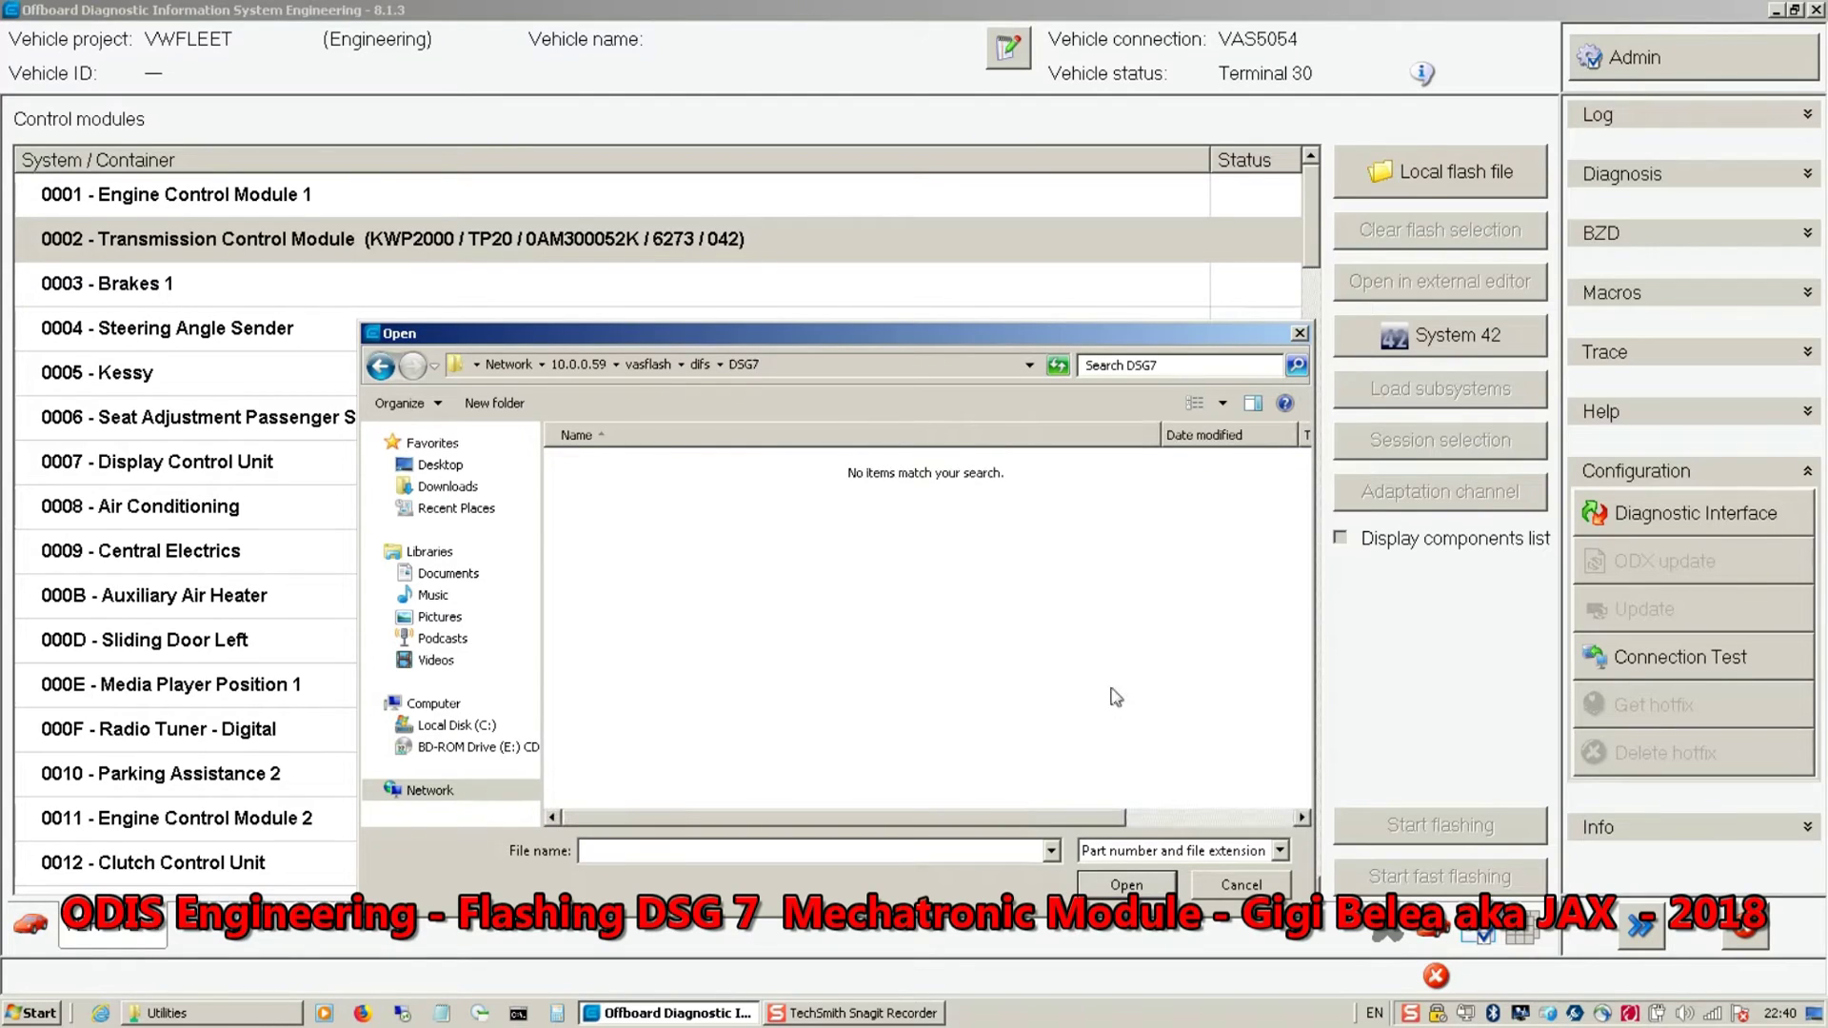
{"action": "left_click", "coordinate": [1130, 852]}
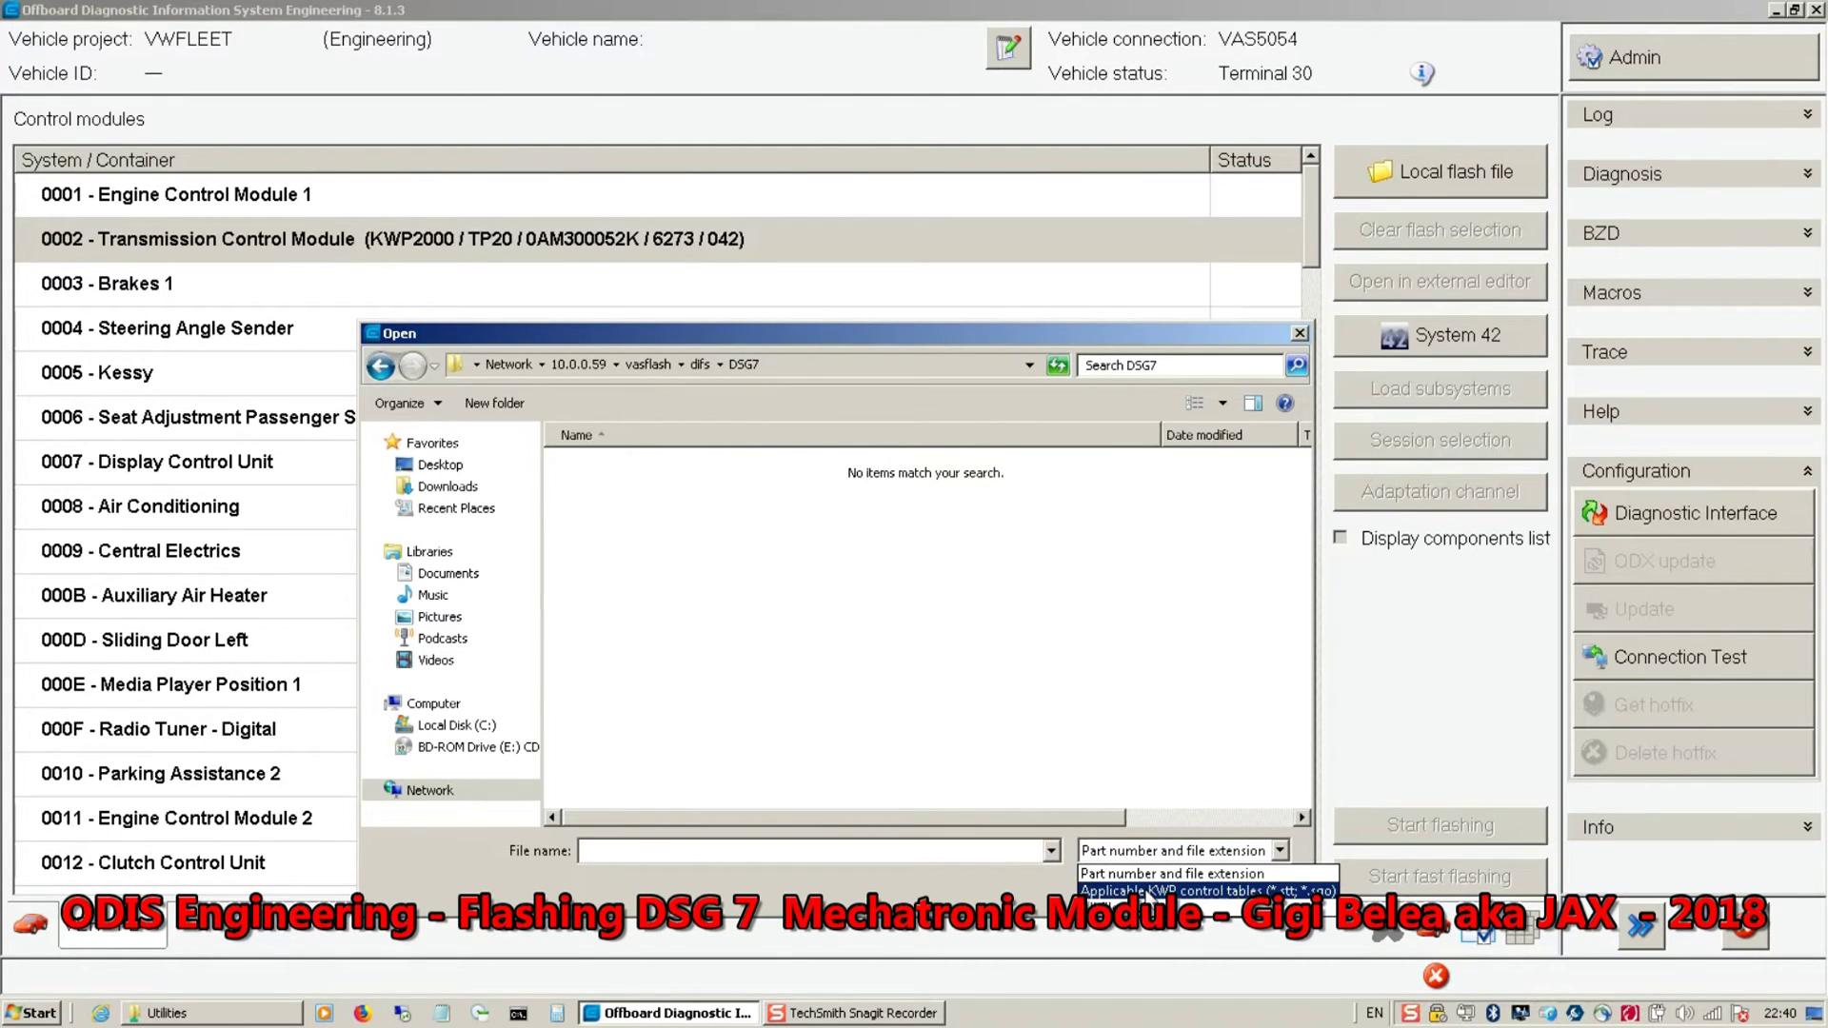
{"action": "left_click", "coordinate": [1149, 892]}
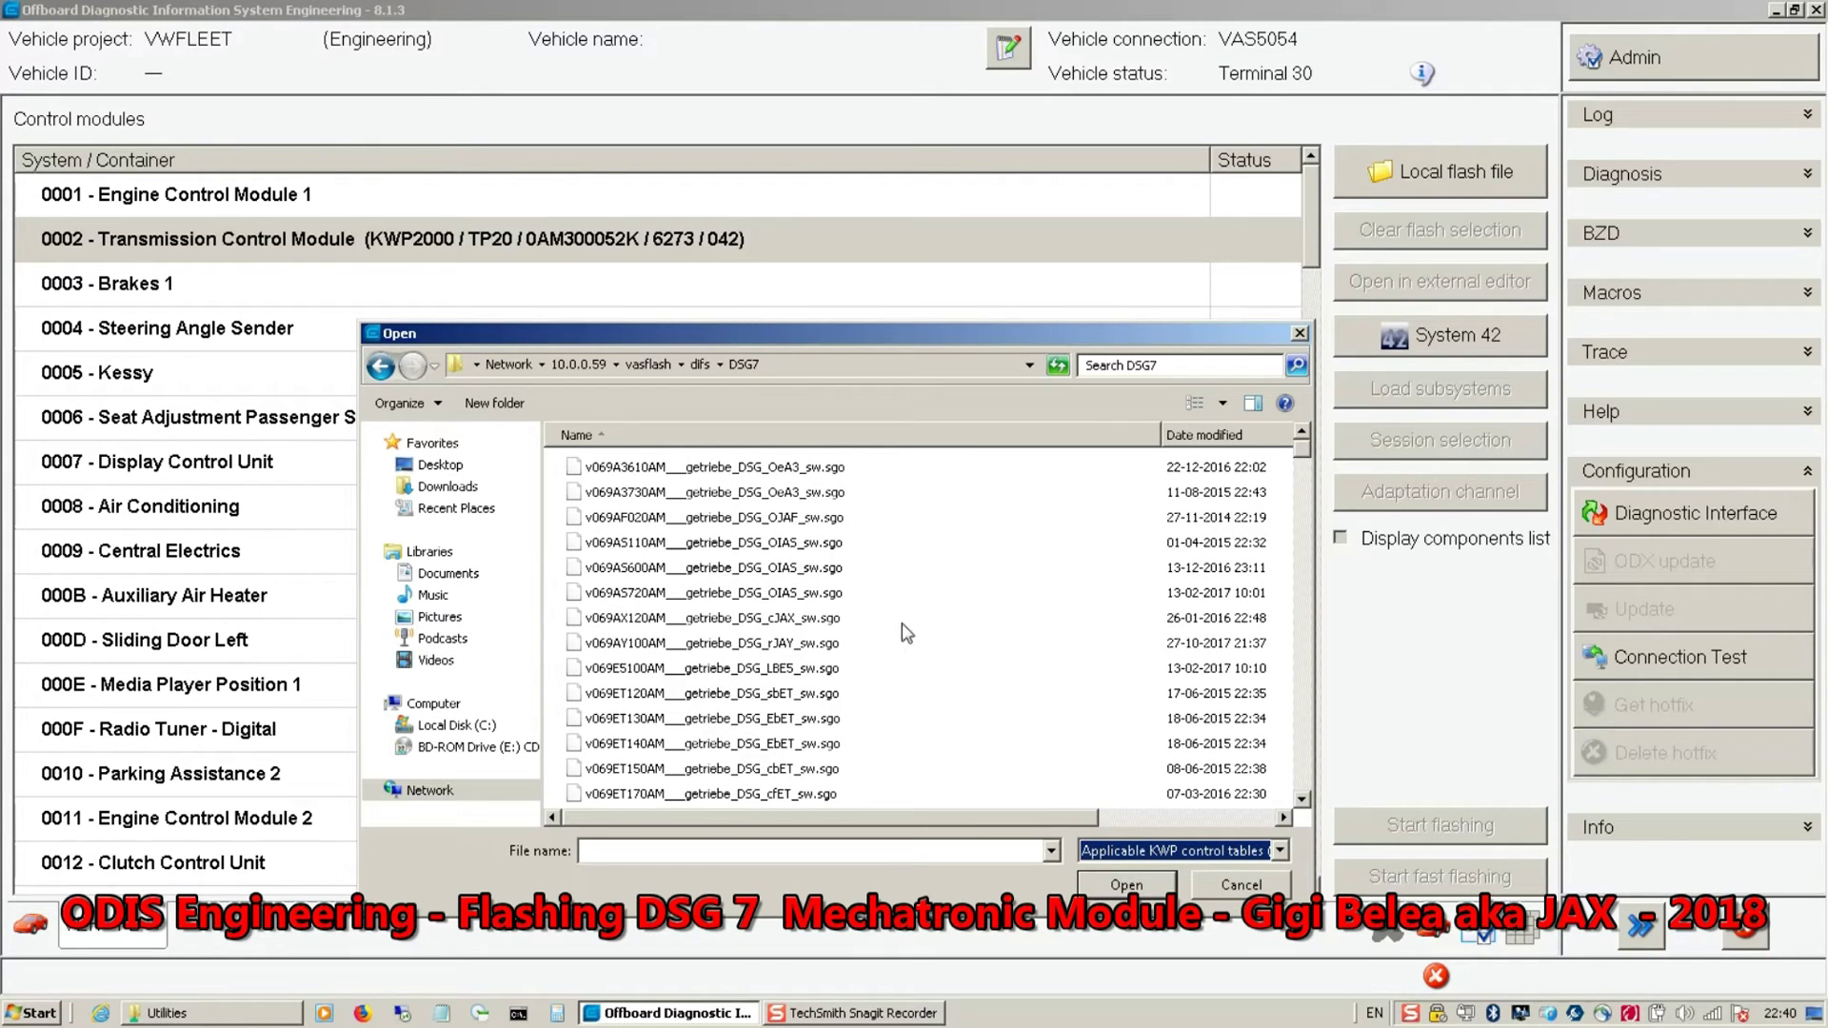
{"action": "left_click", "coordinate": [796, 548]}
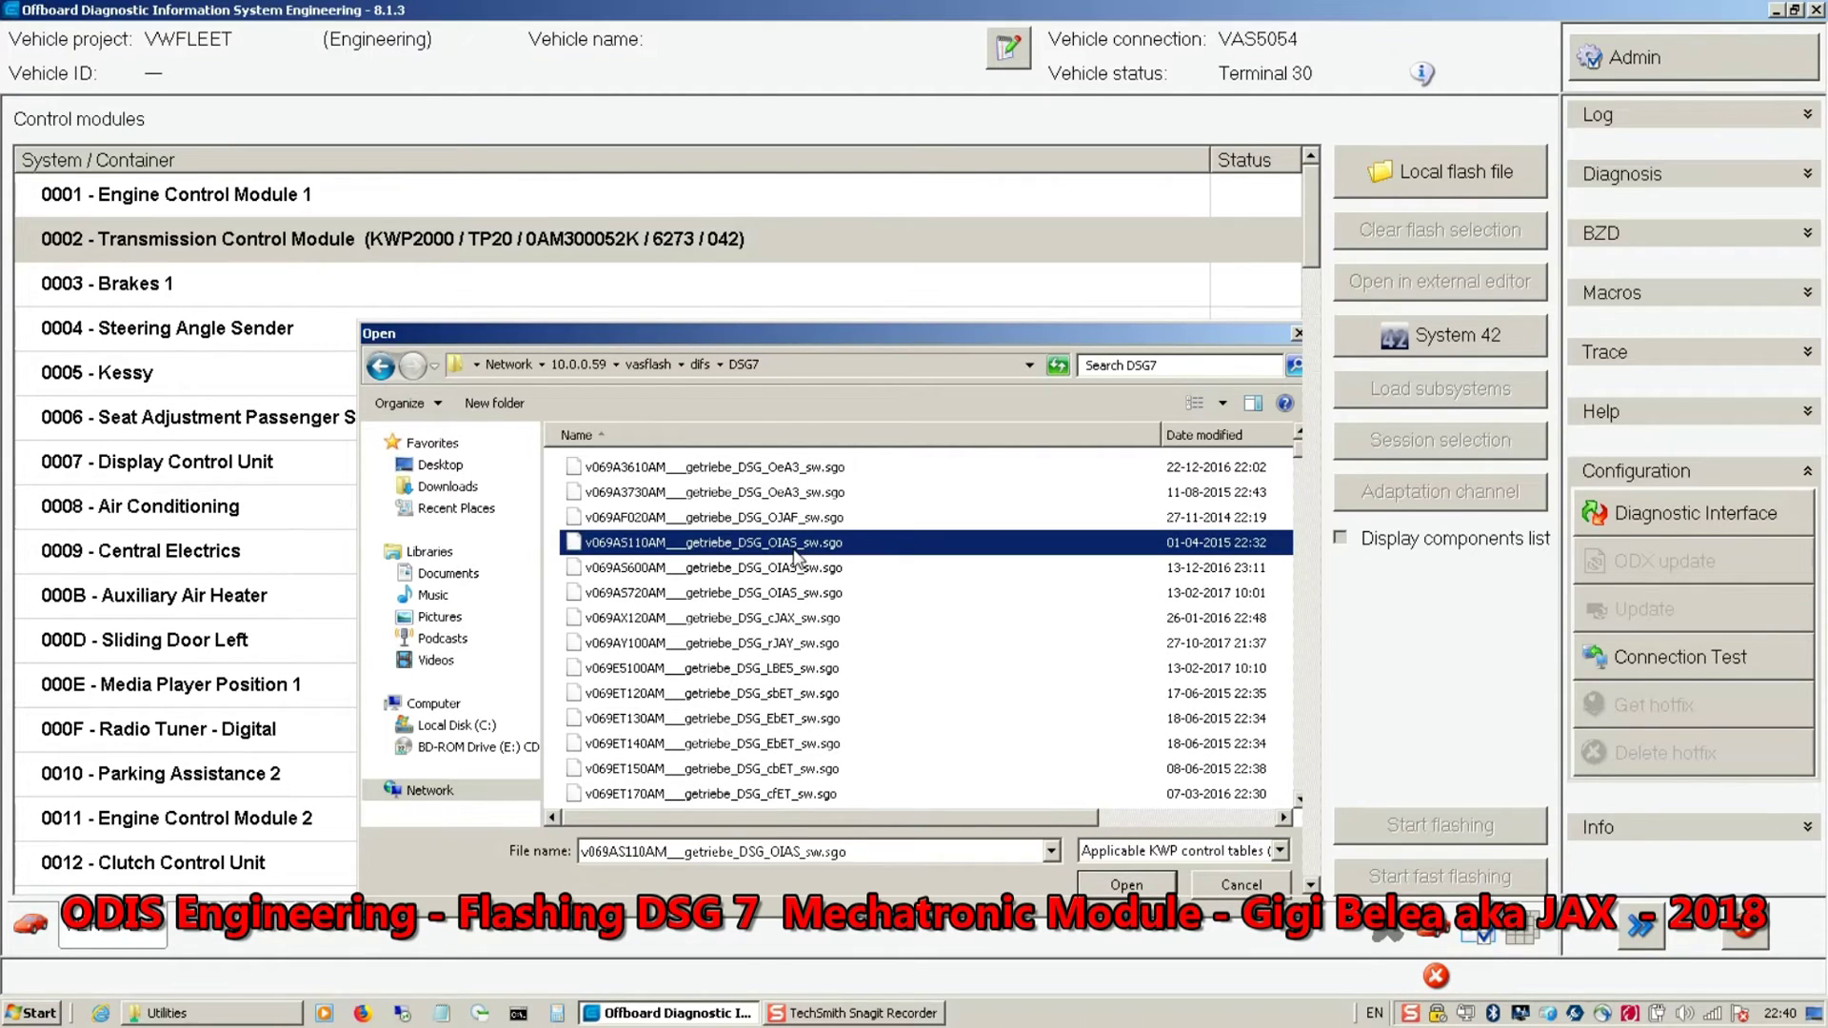
{"action": "double_click", "coordinate": [796, 555]}
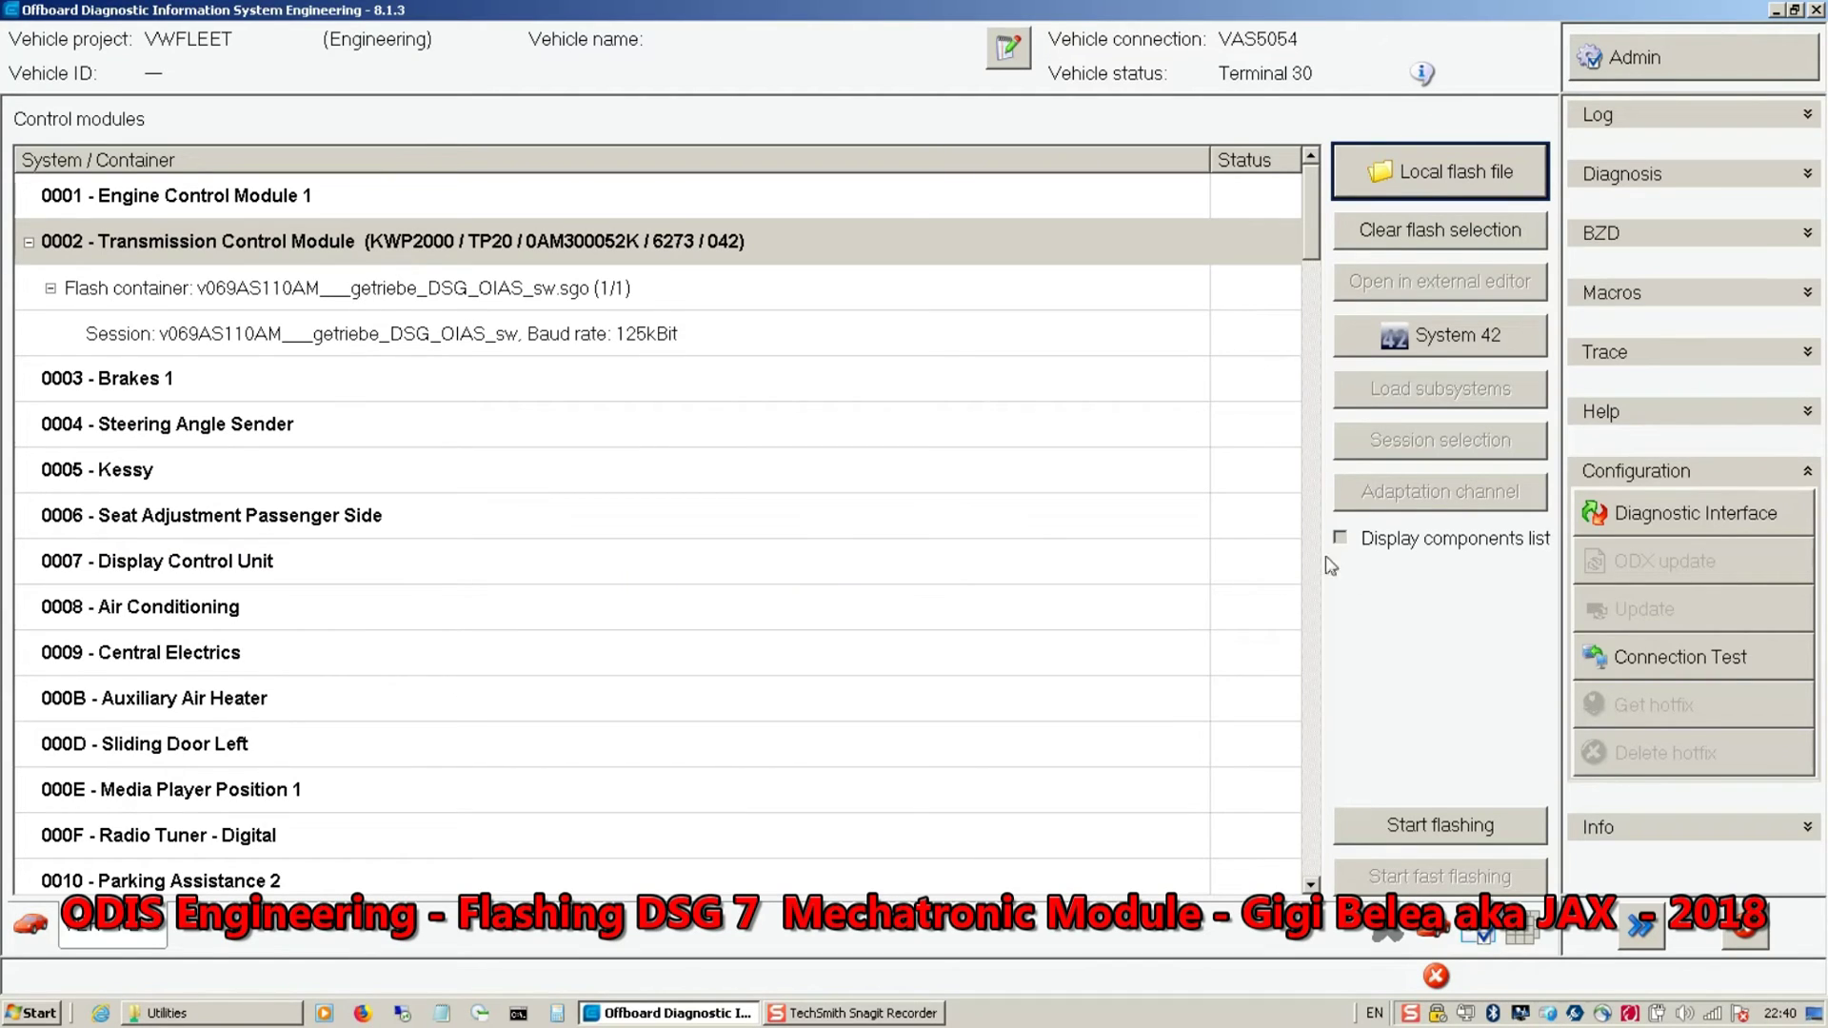
{"action": "left_click", "coordinate": [1407, 835]}
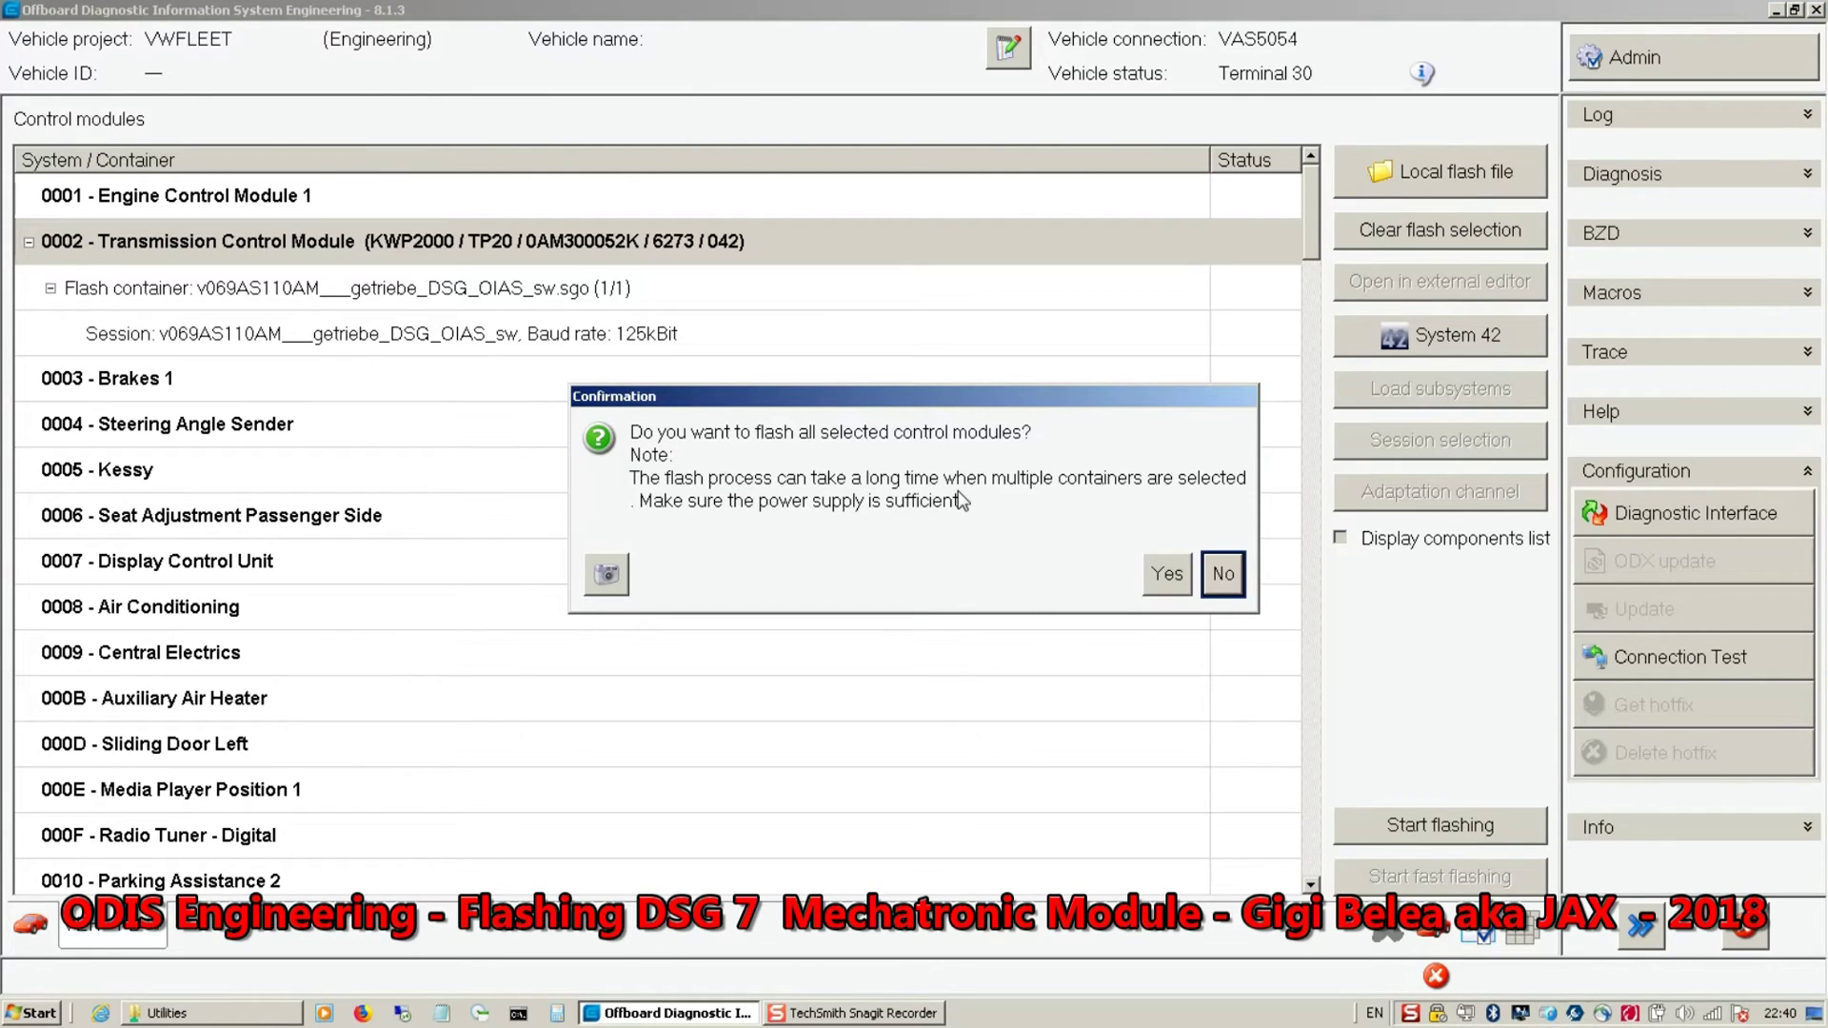
Confirm flashing the Transmission Control Module and show detailed progress.
{"action": "left_click", "coordinate": [1159, 574]}
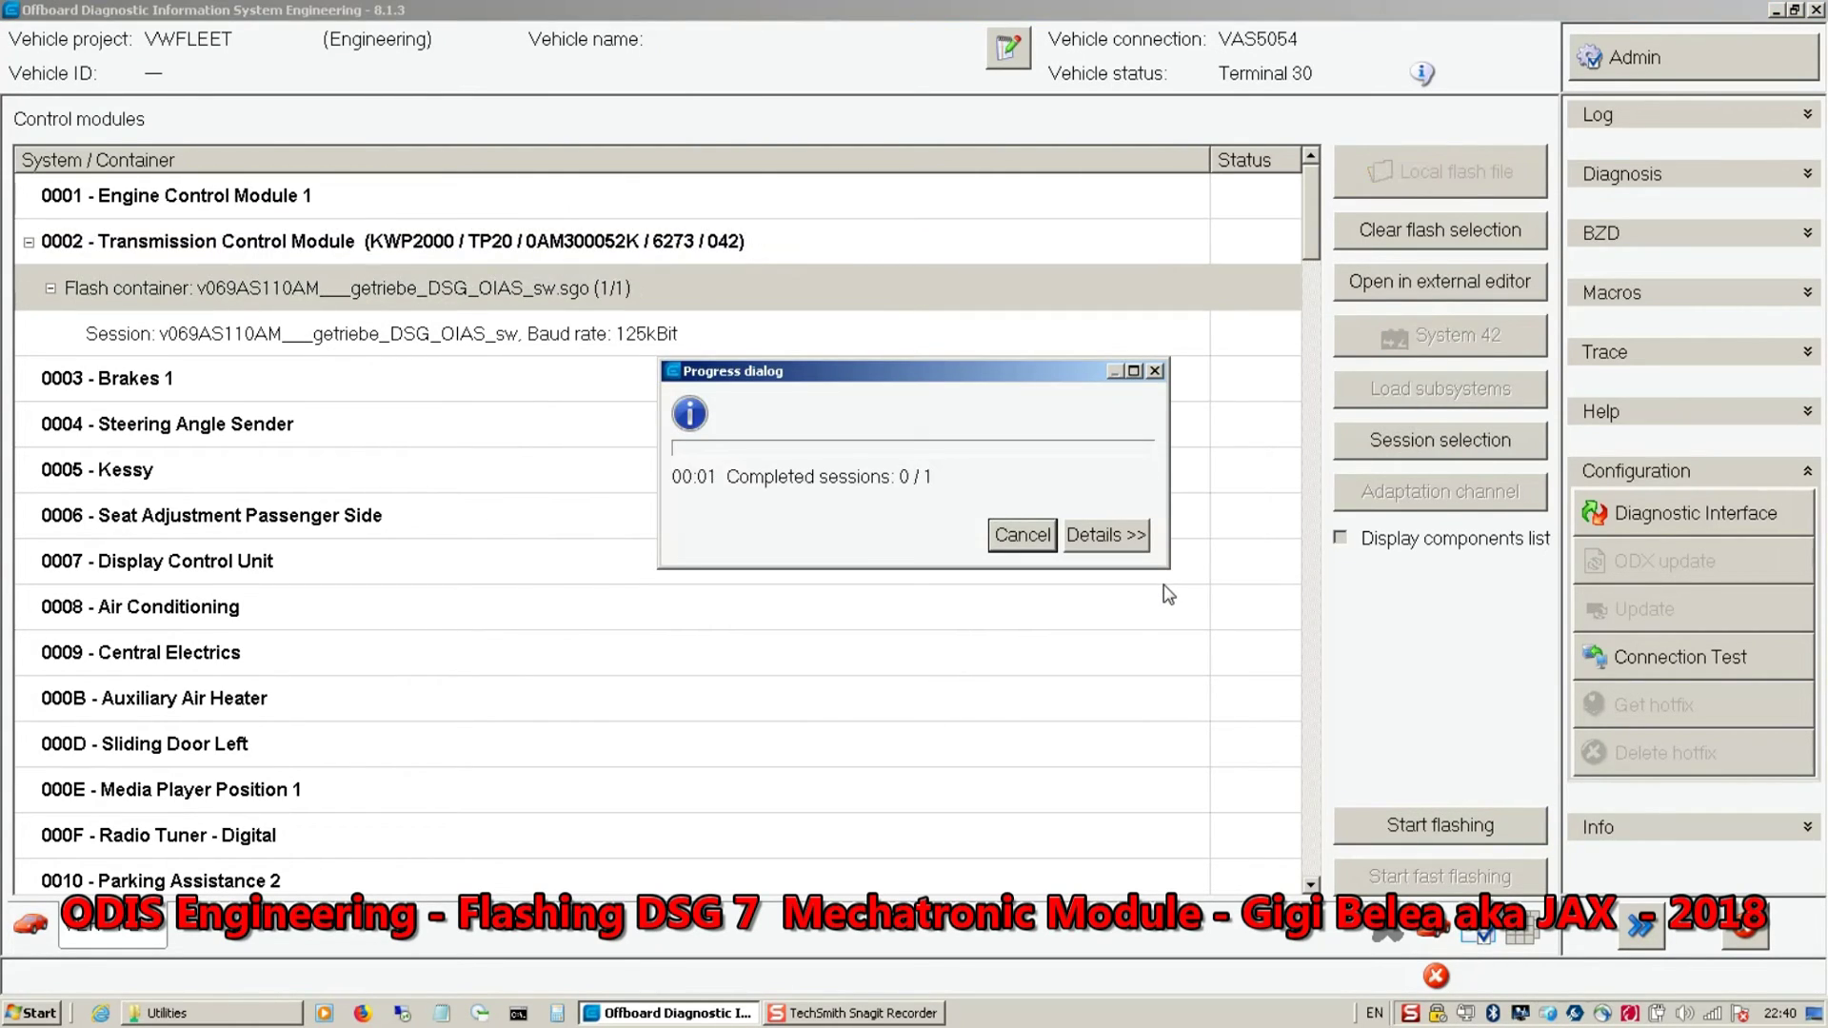
{"action": "left_click", "coordinate": [1118, 531]}
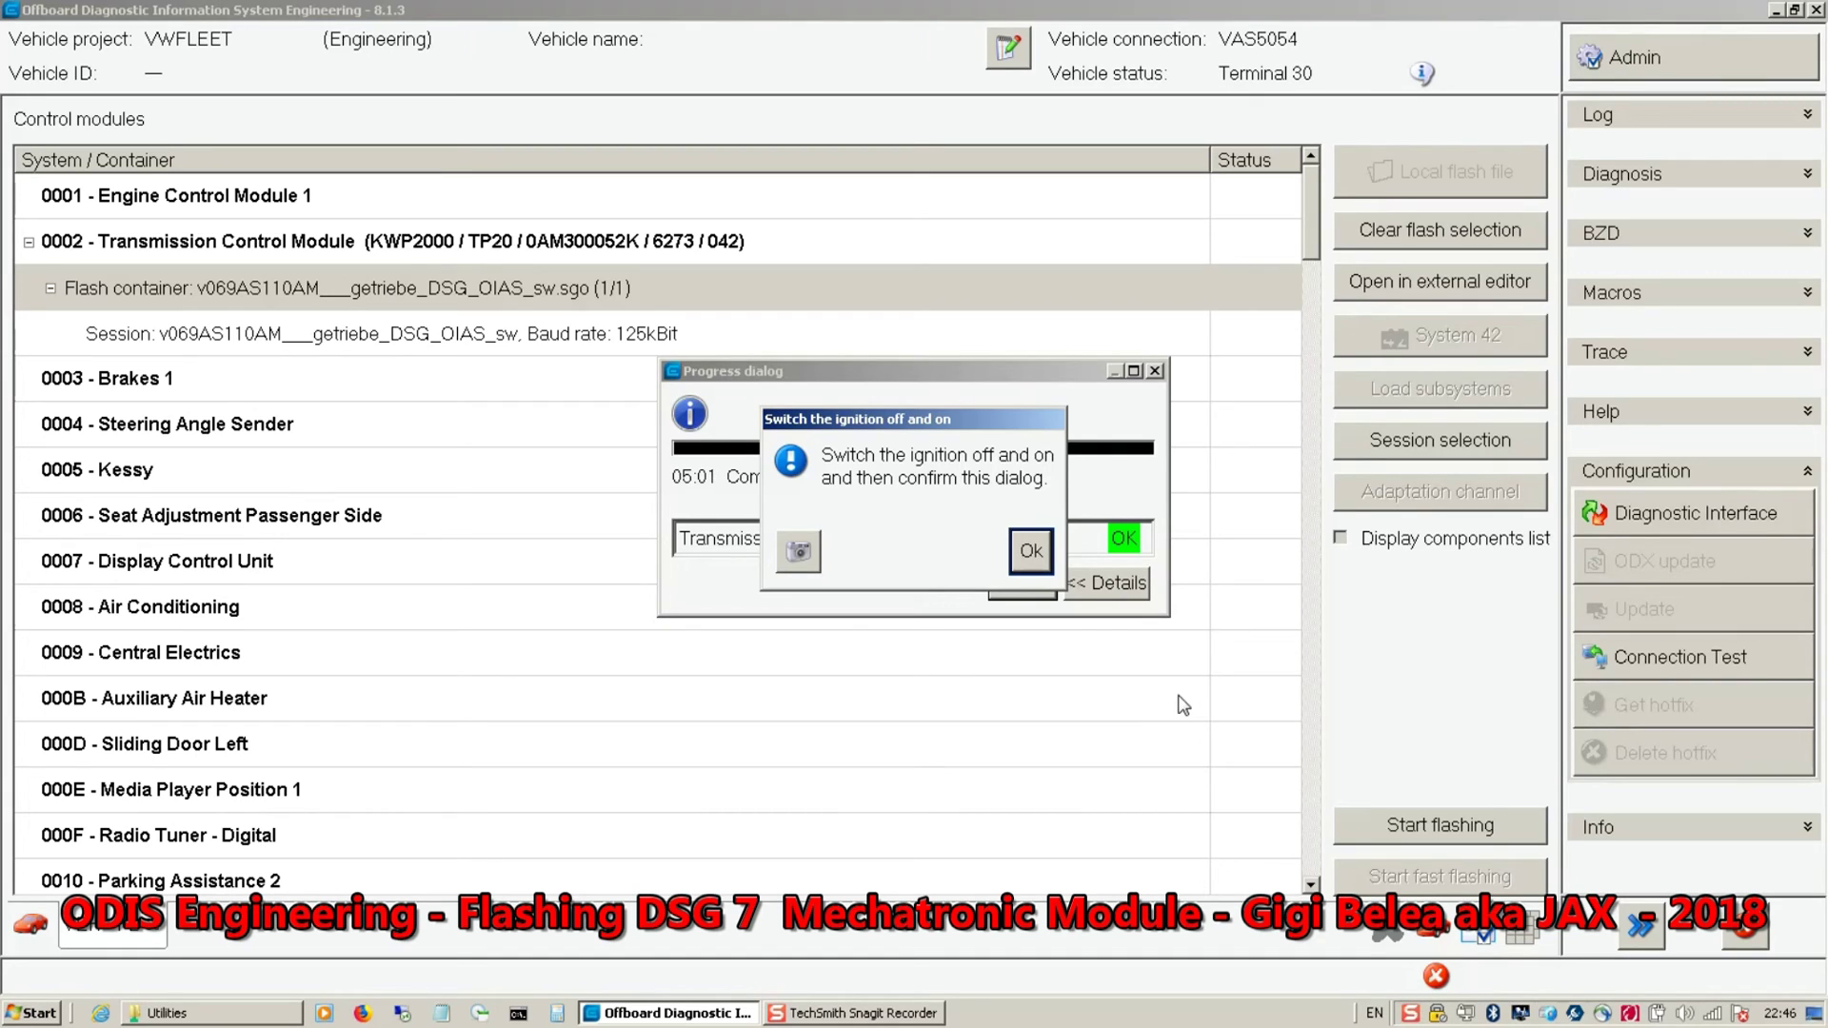
Confirm the ignition cycle, decline clearing DTC memory, and display the flash log.
{"action": "left_click", "coordinate": [1032, 550]}
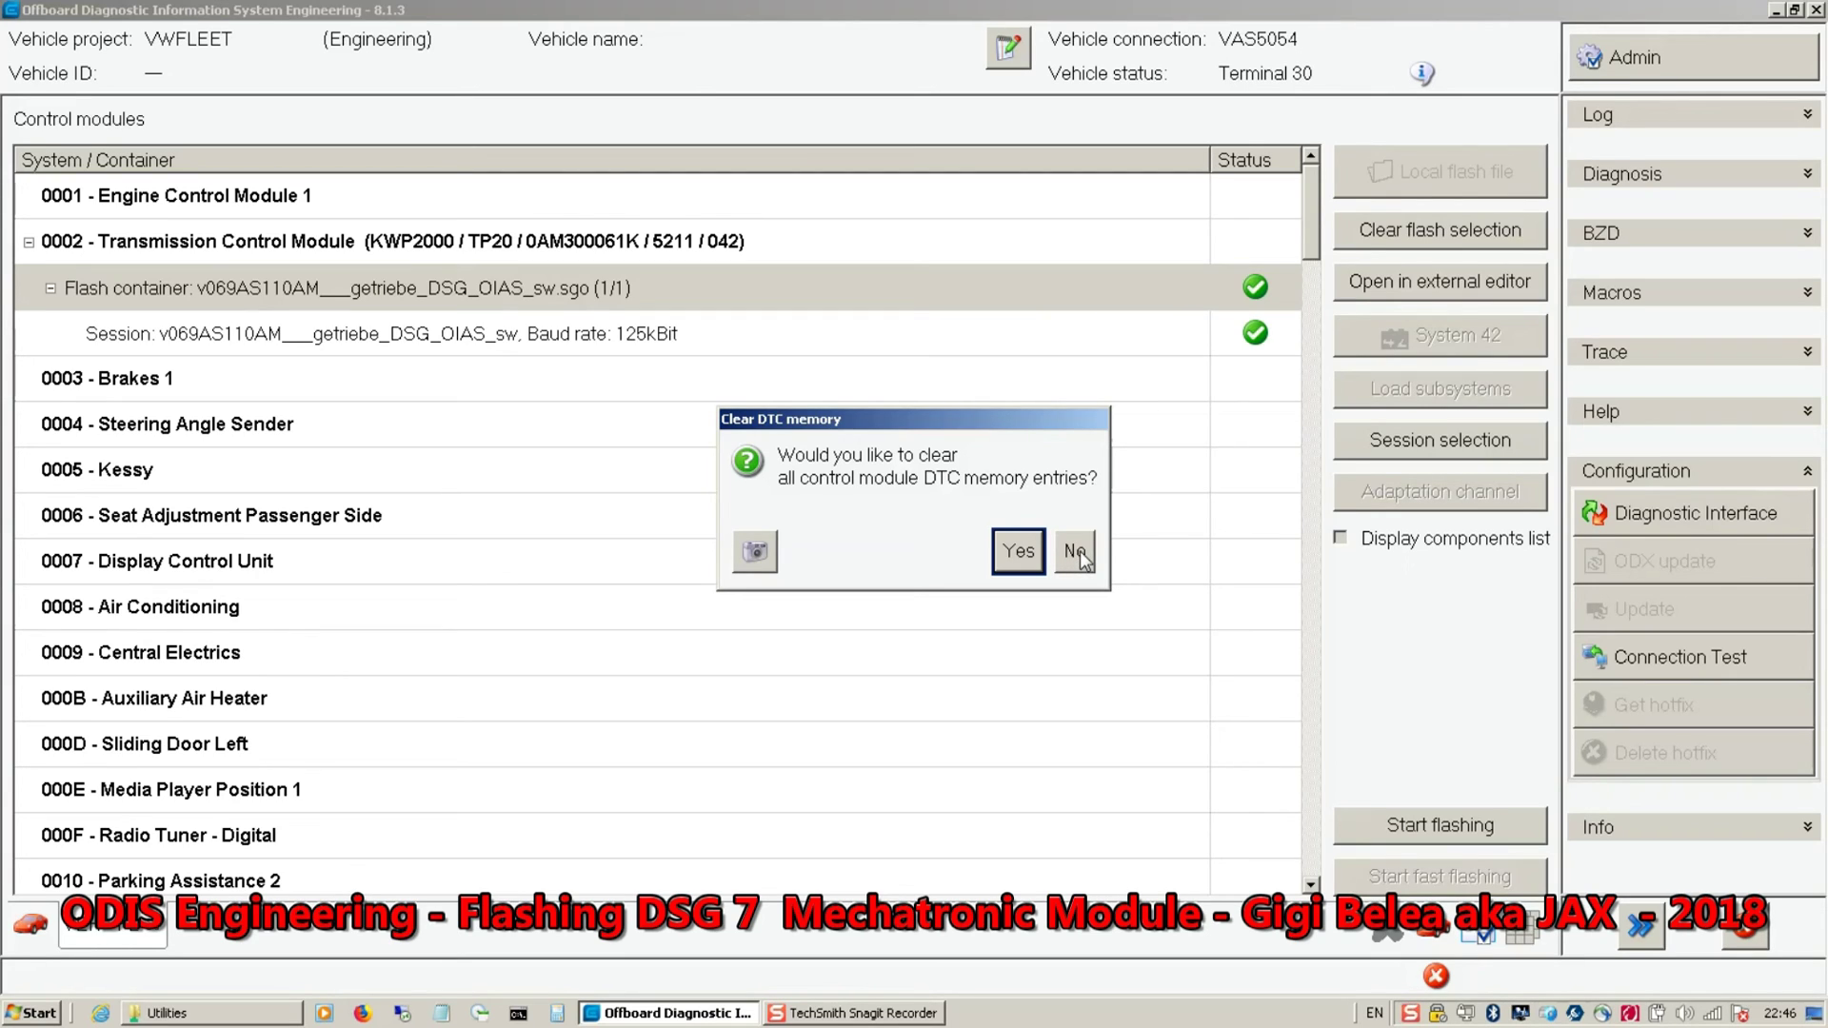
{"action": "left_click", "coordinate": [1076, 551]}
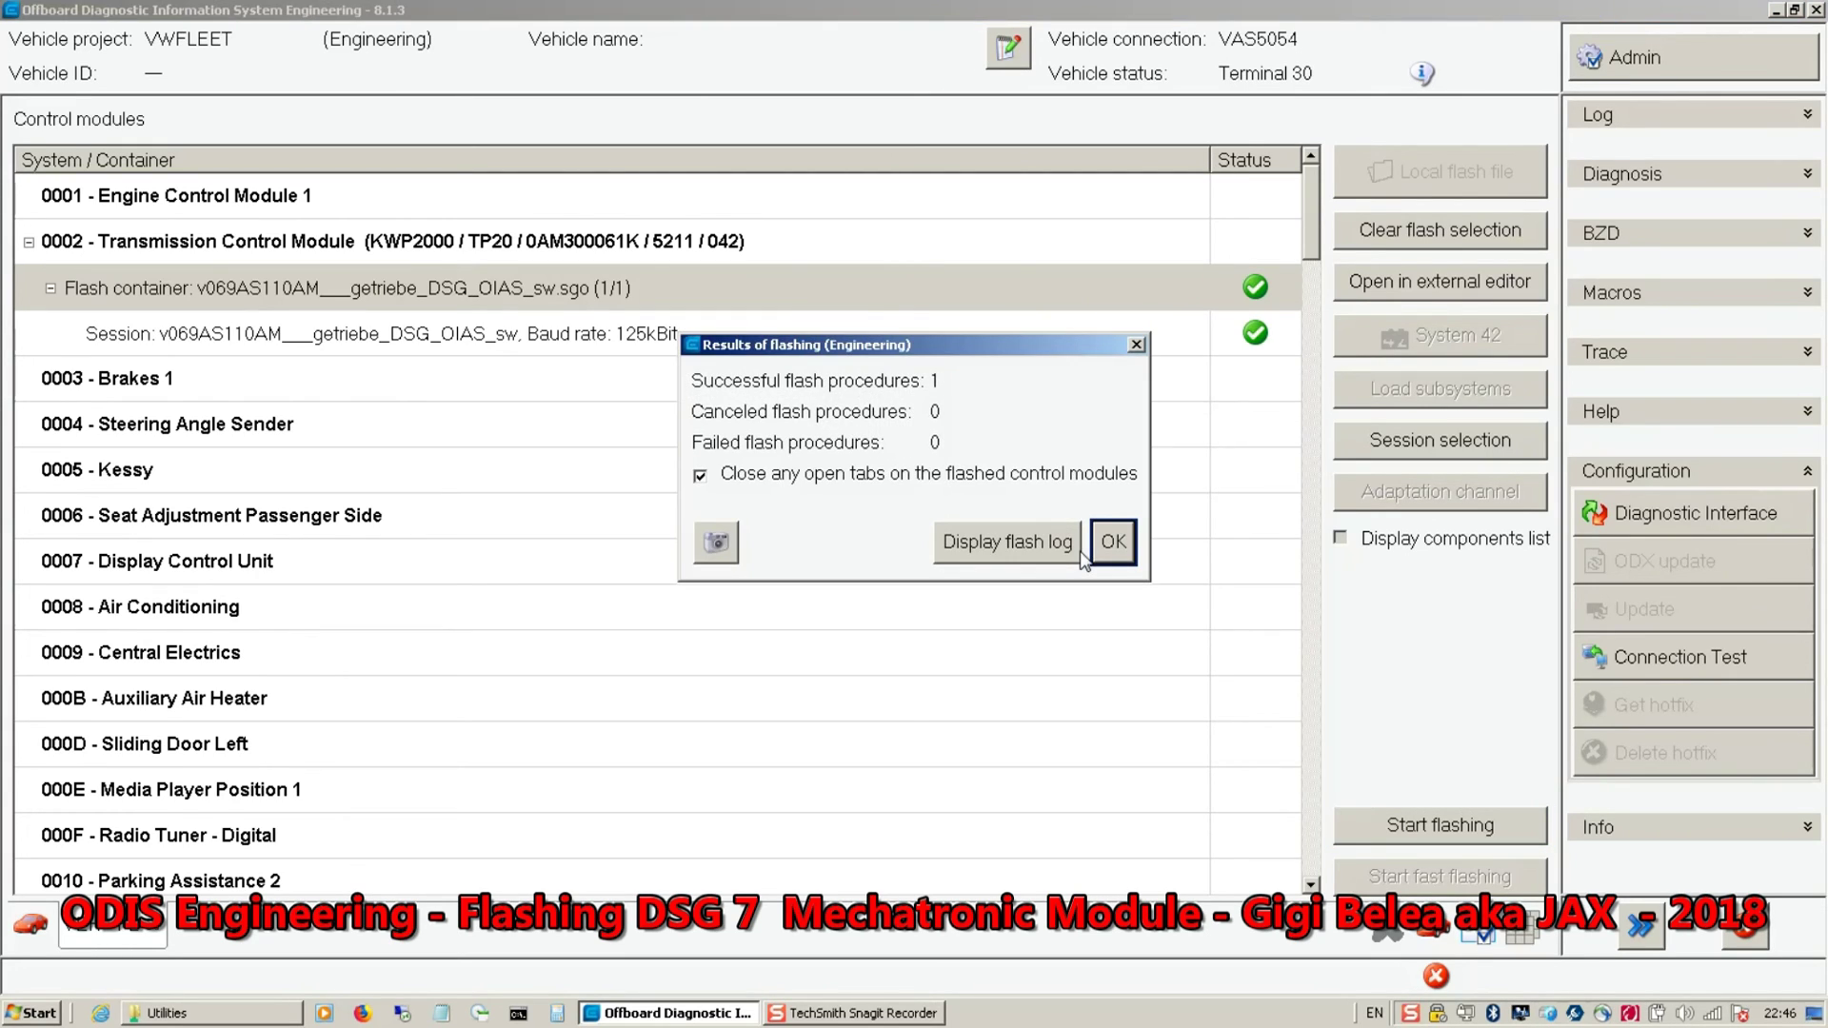
{"action": "left_click", "coordinate": [1014, 540]}
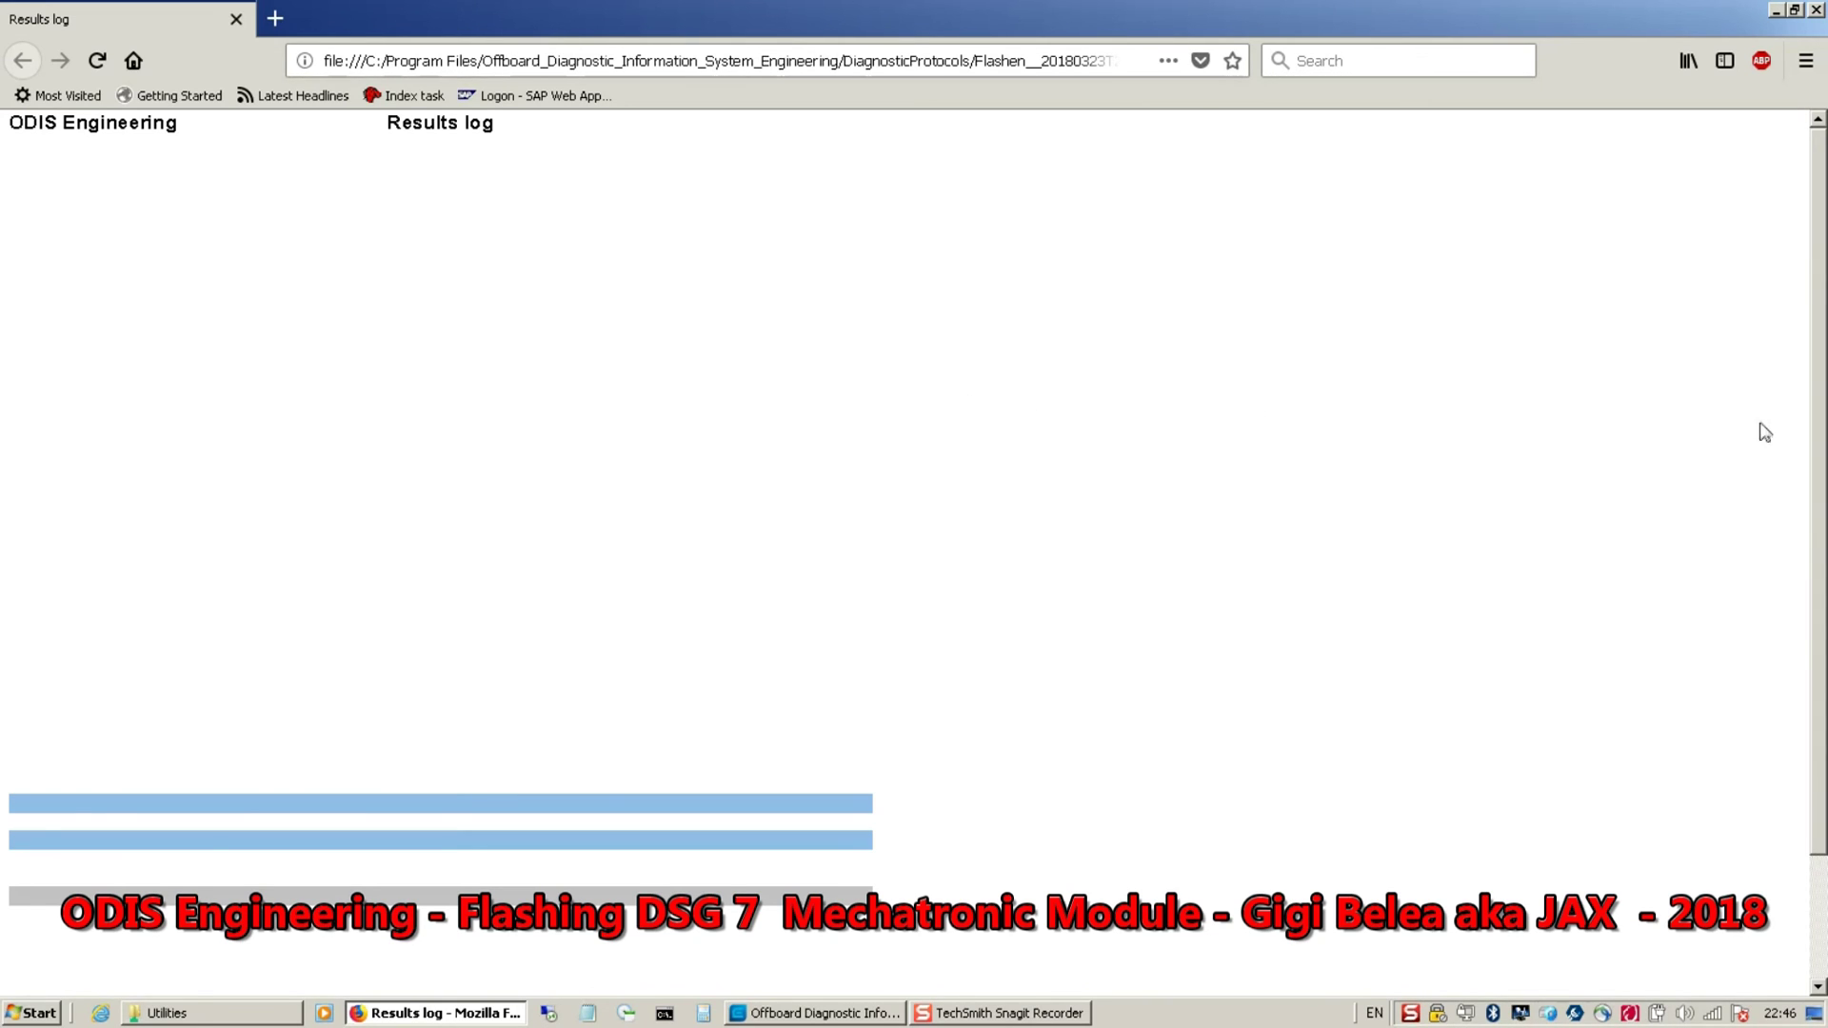
{"action": "scroll", "coordinate": [1820, 409], "scroll_direction": "down", "scroll_amount": 3}
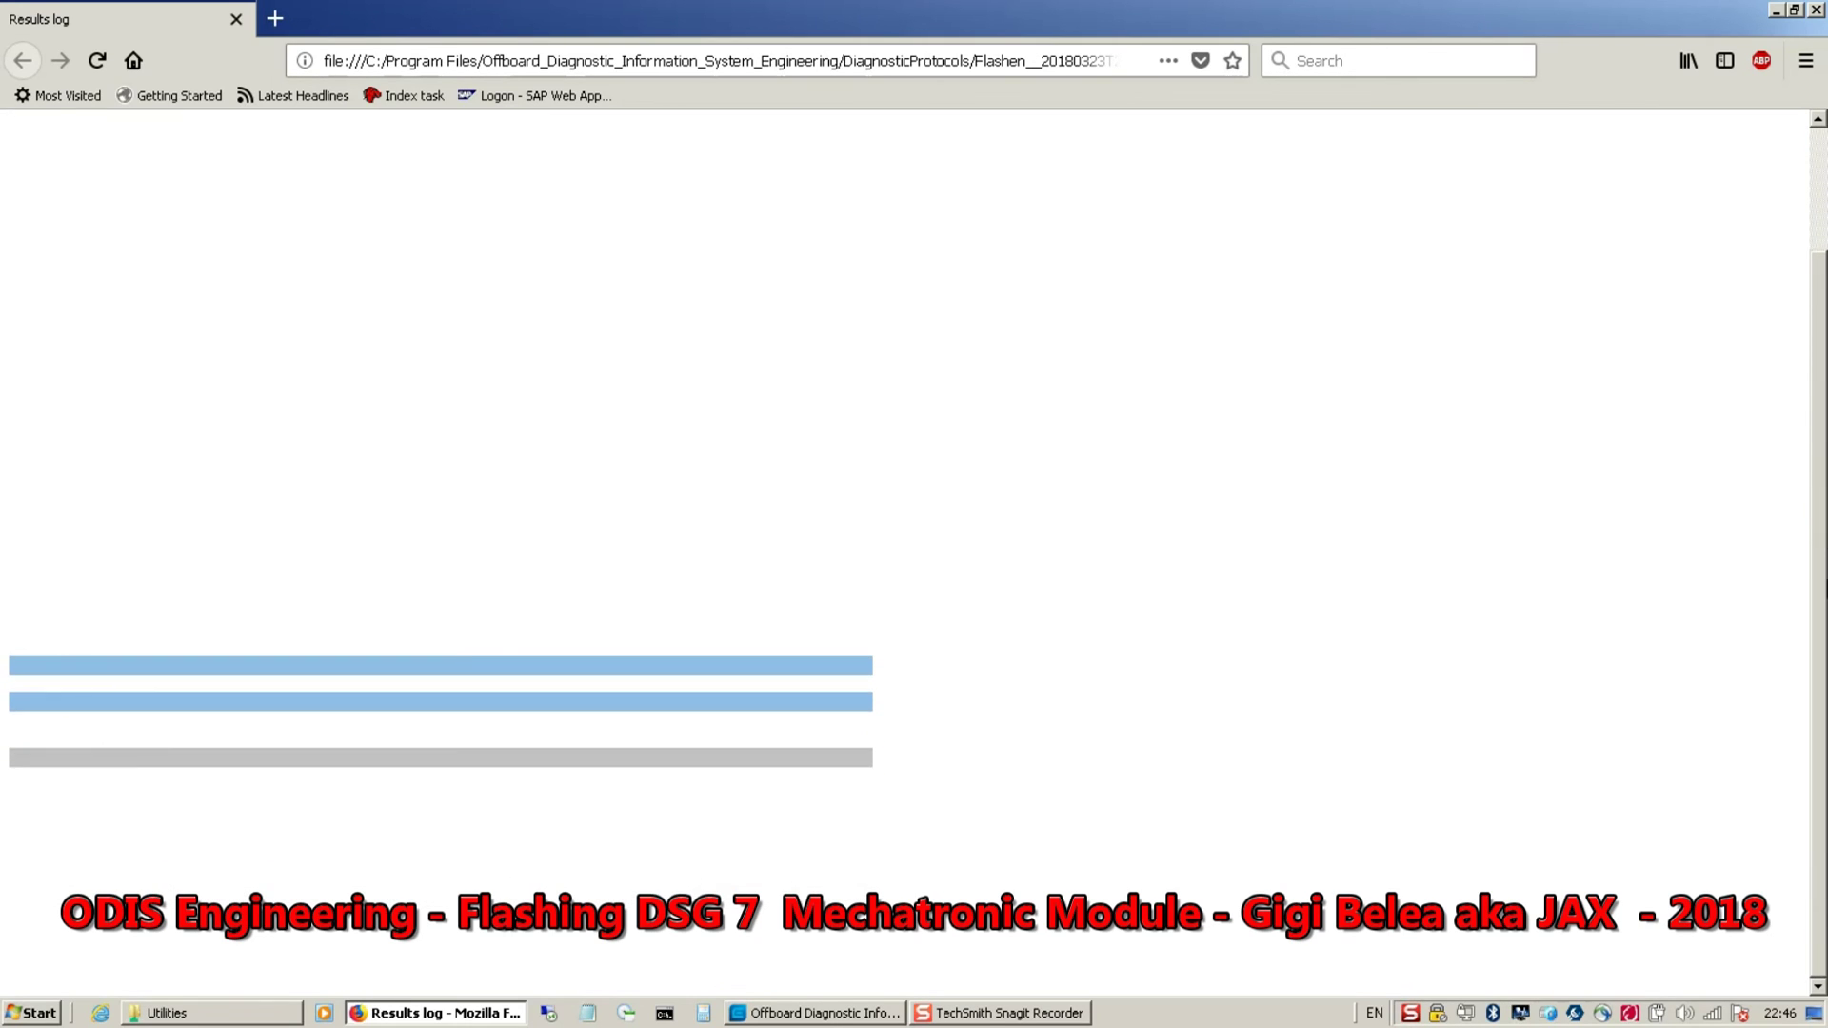
{"action": "scroll", "coordinate": [1821, 391], "scroll_direction": "up", "scroll_amount": 2}
{"action": "scroll", "coordinate": [1820, 388], "scroll_direction": "up", "scroll_amount": 1}
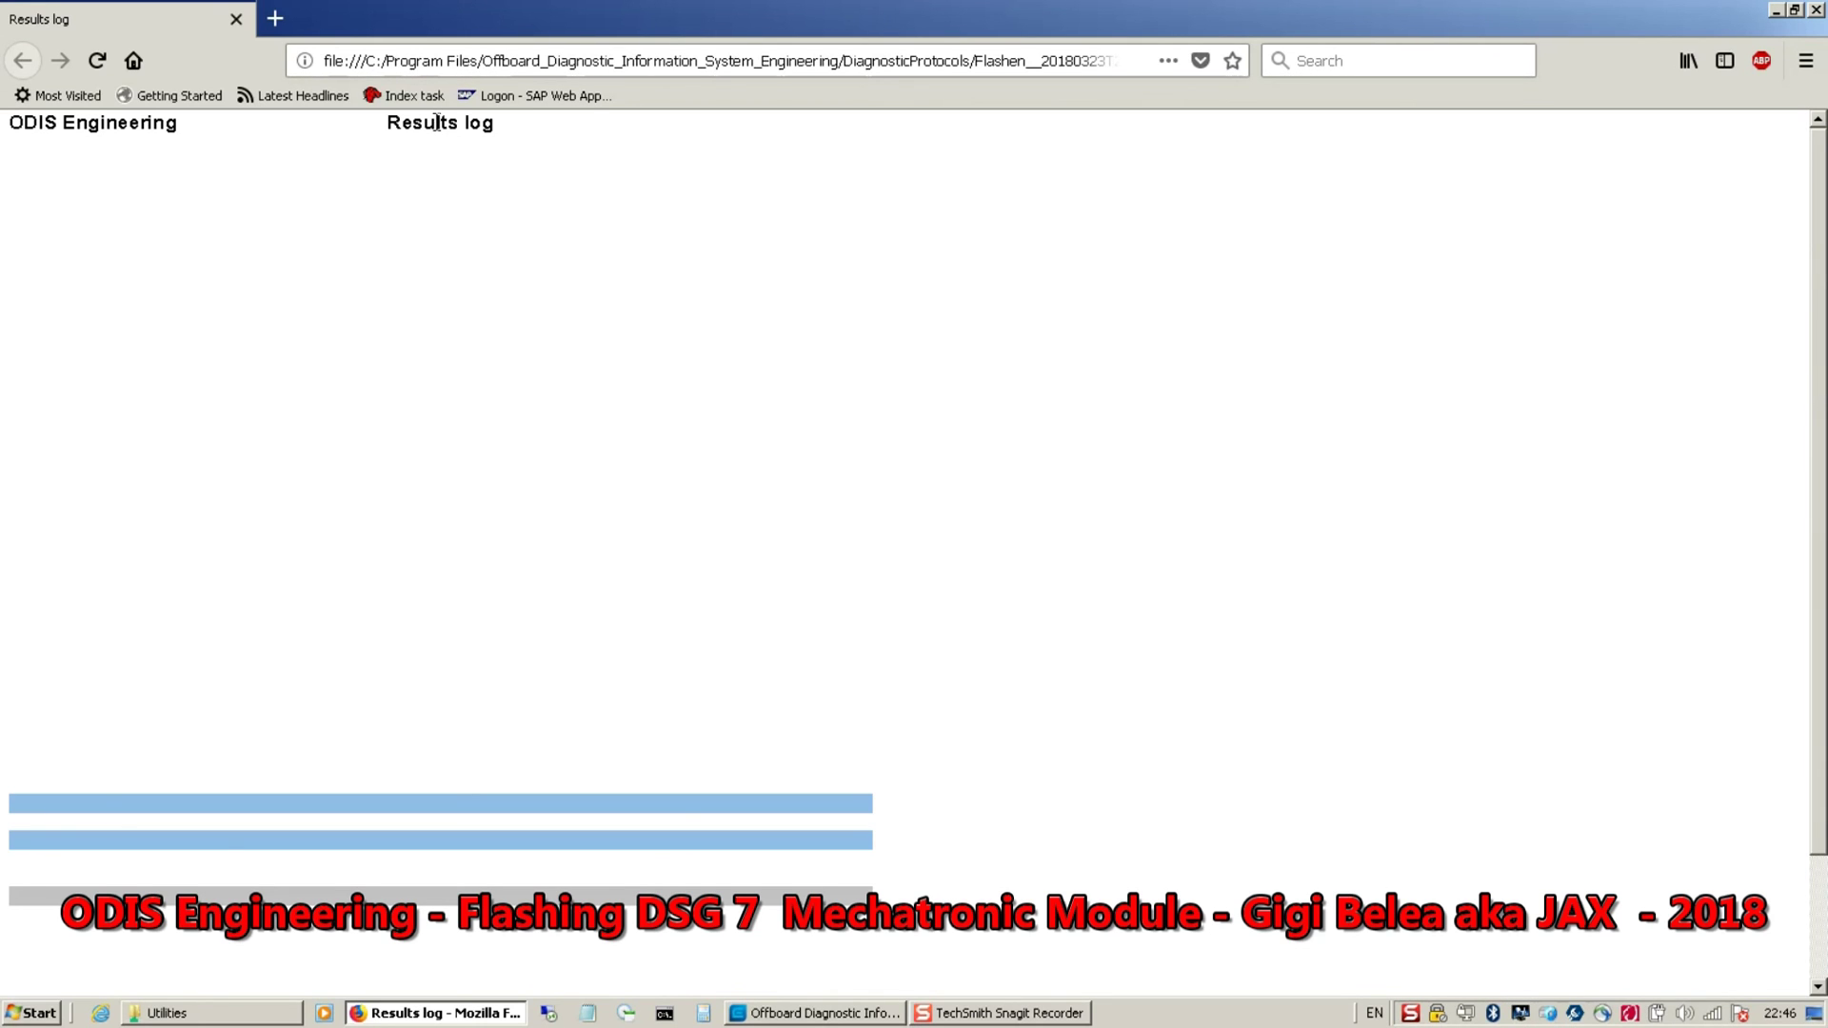
{"action": "key", "text": "alt+F4"}
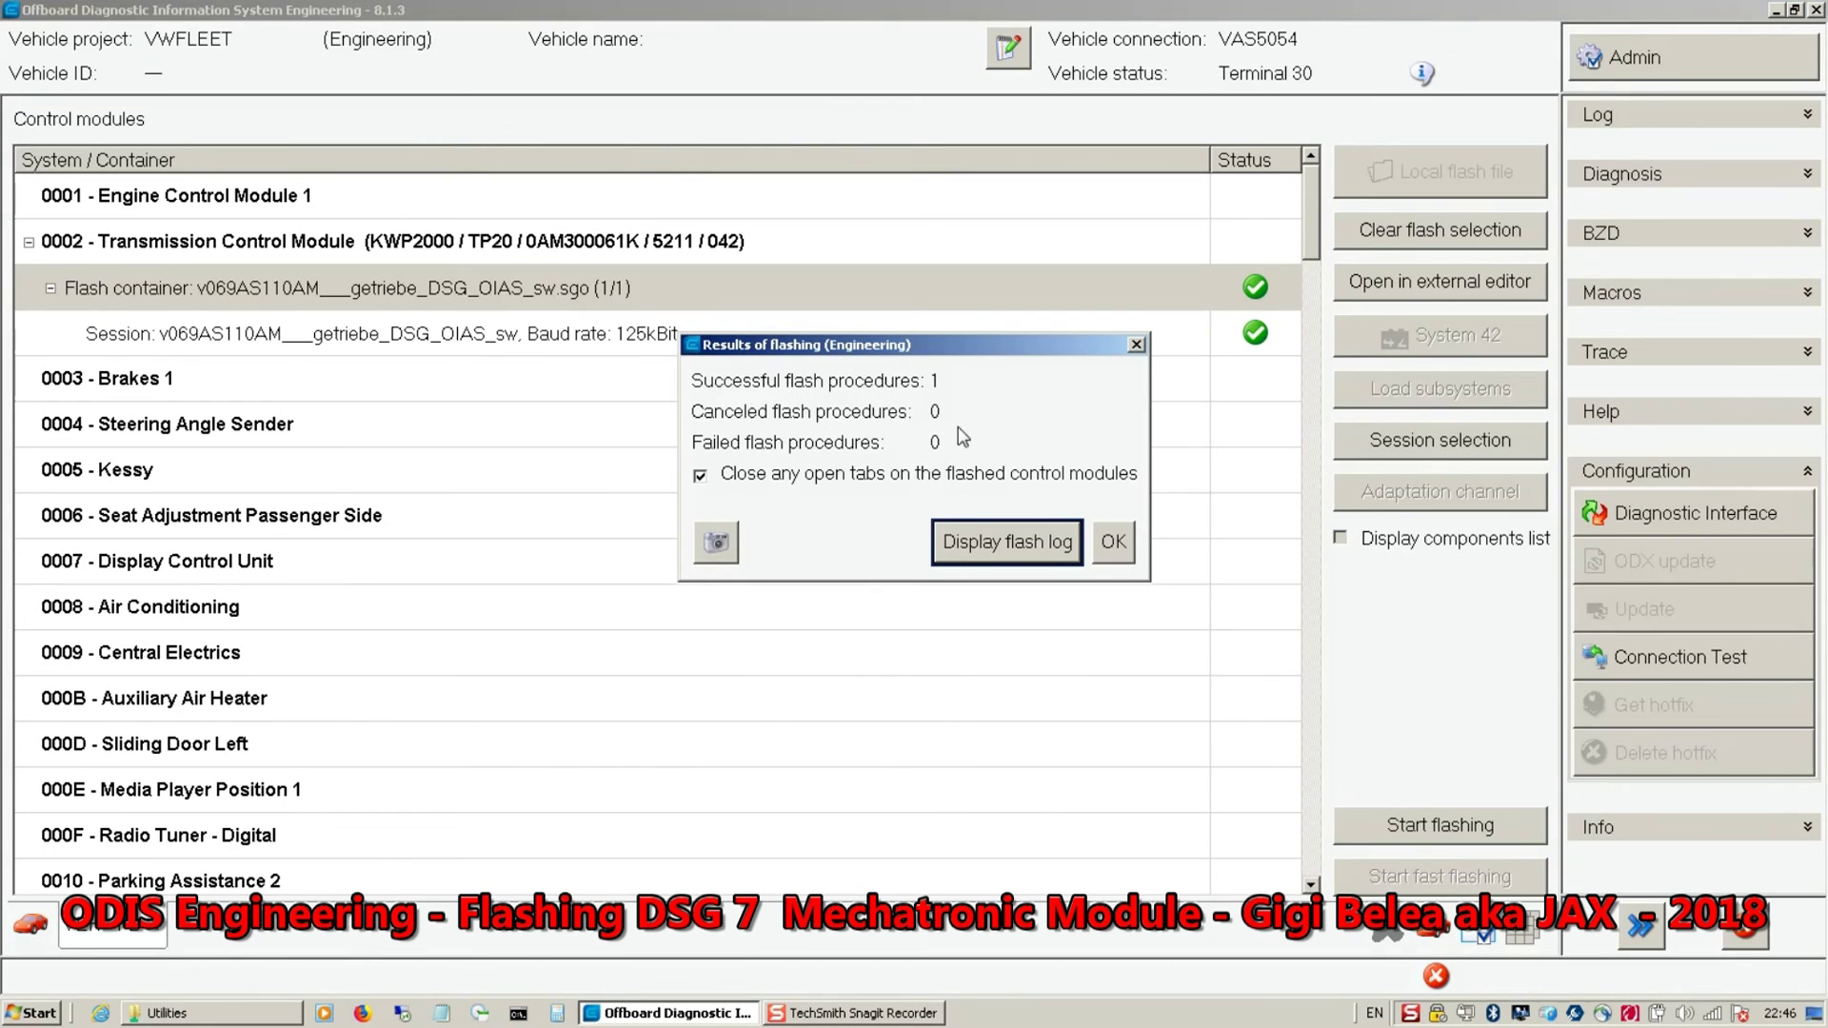
Close the Results of flashing (Engineering) dialog with OK.
{"action": "left_click", "coordinate": [1114, 544]}
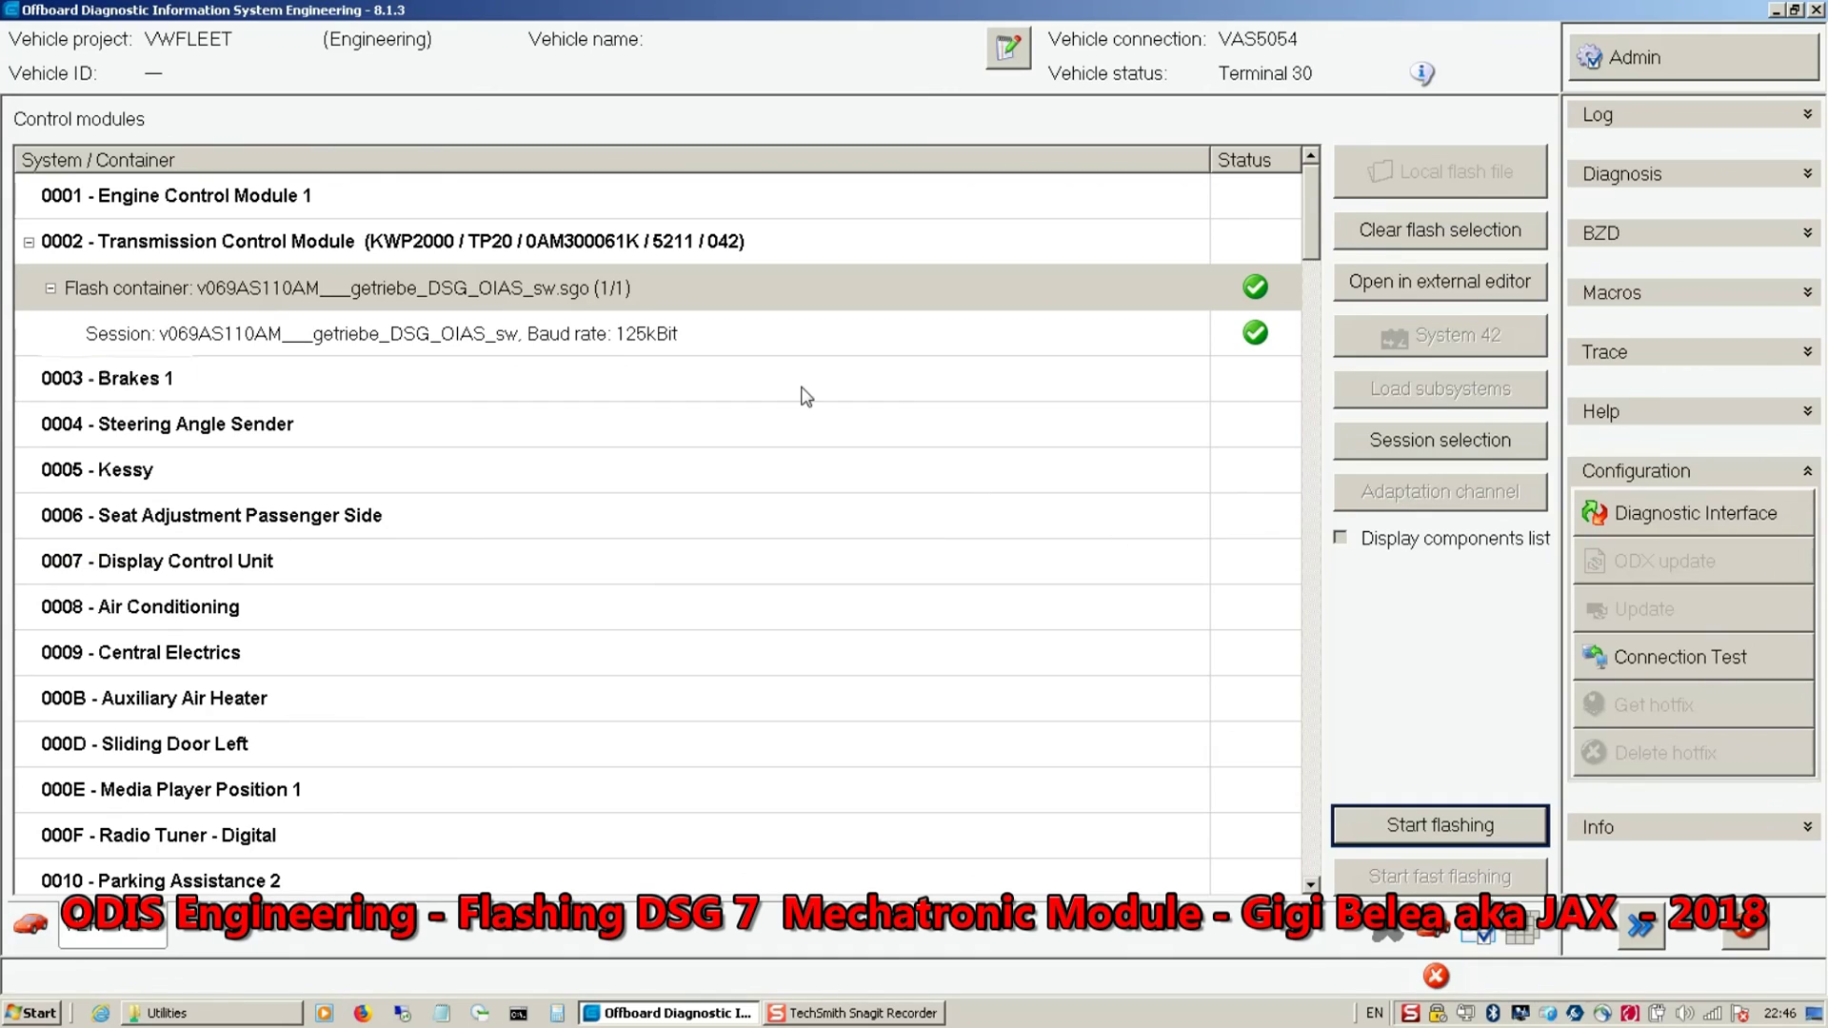